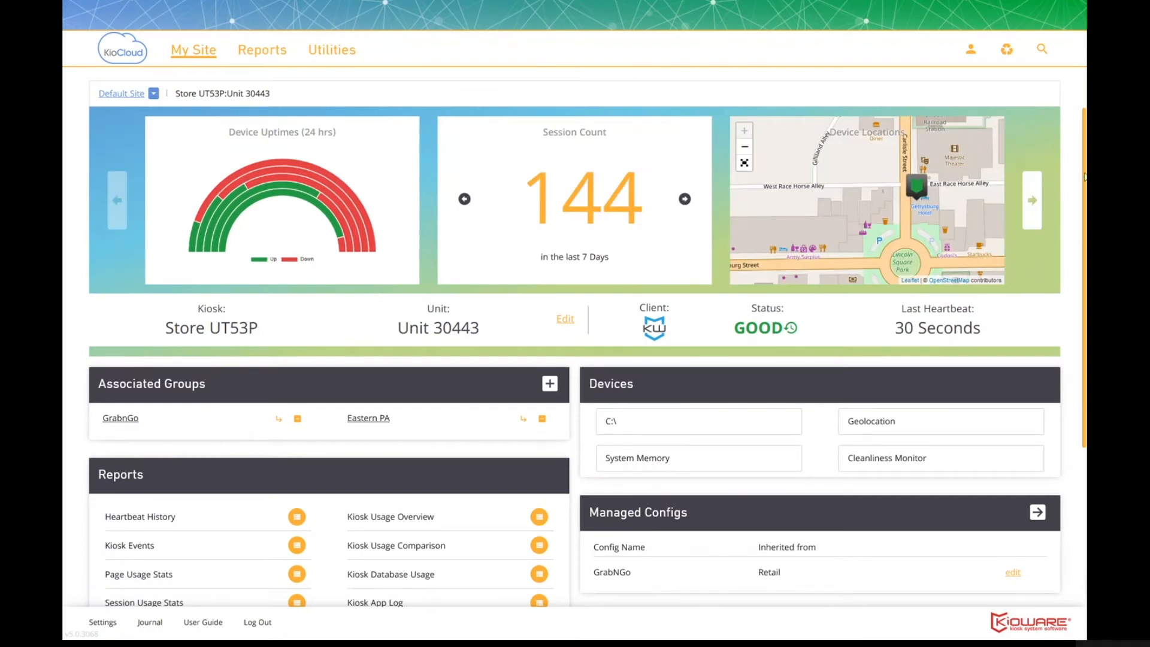
# Open the GrabnGo package for editing from the content management utility.
pyautogui.moveTo(1083, 177); pyautogui.dragTo(1086, 343)
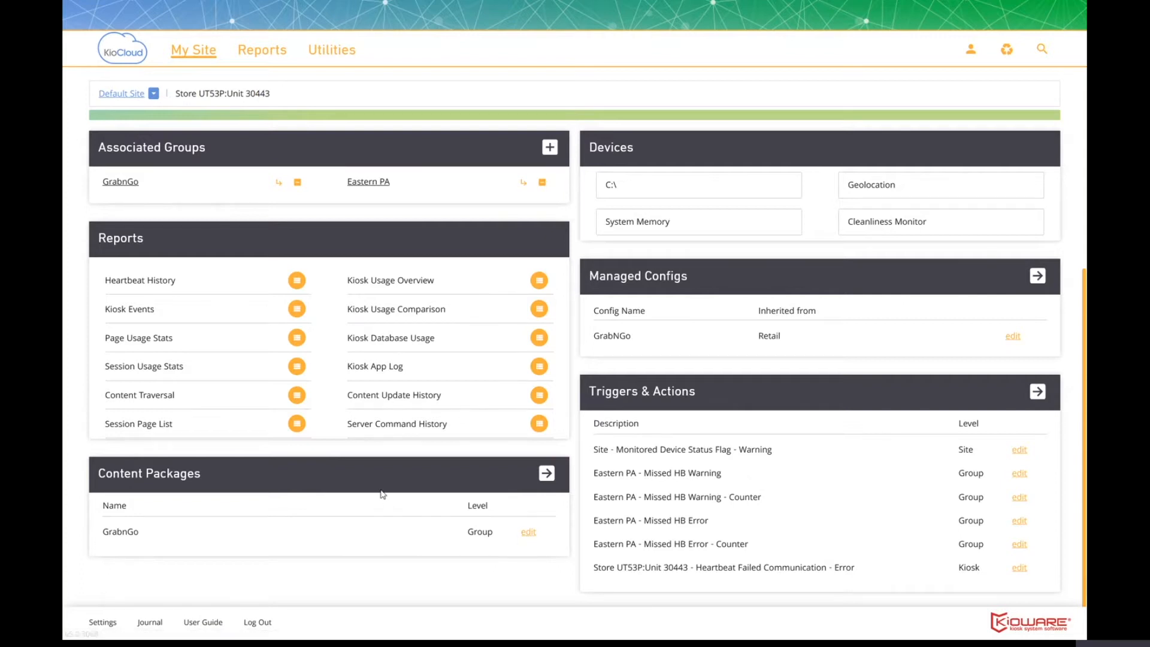
pyautogui.click(332, 53)
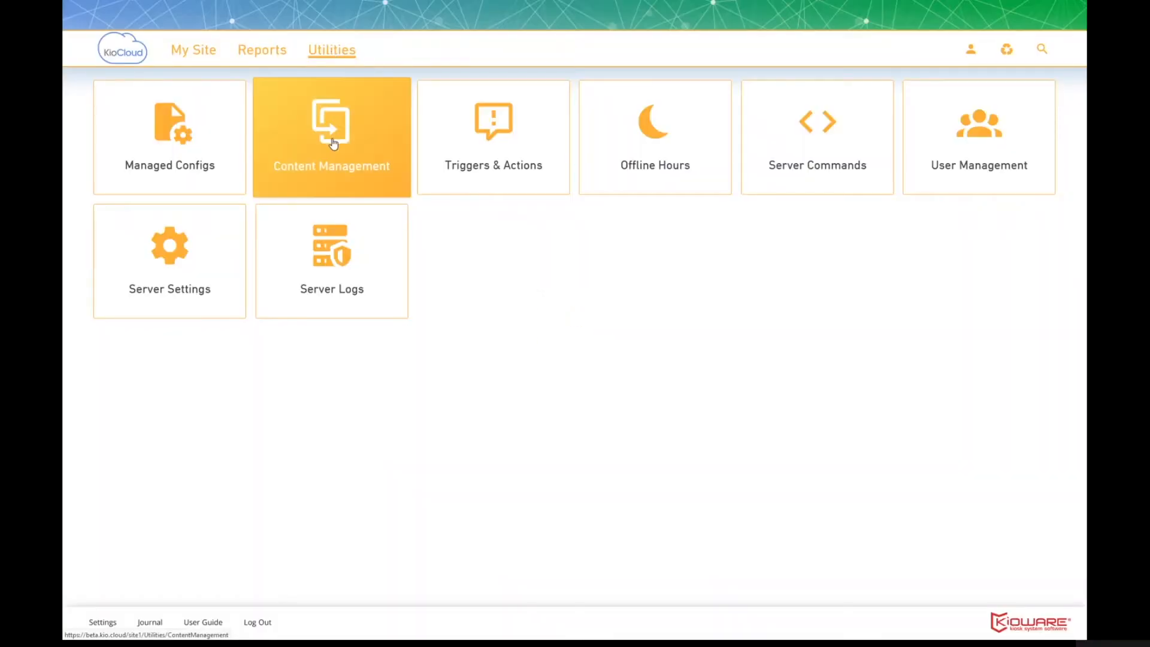
pyautogui.click(334, 144)
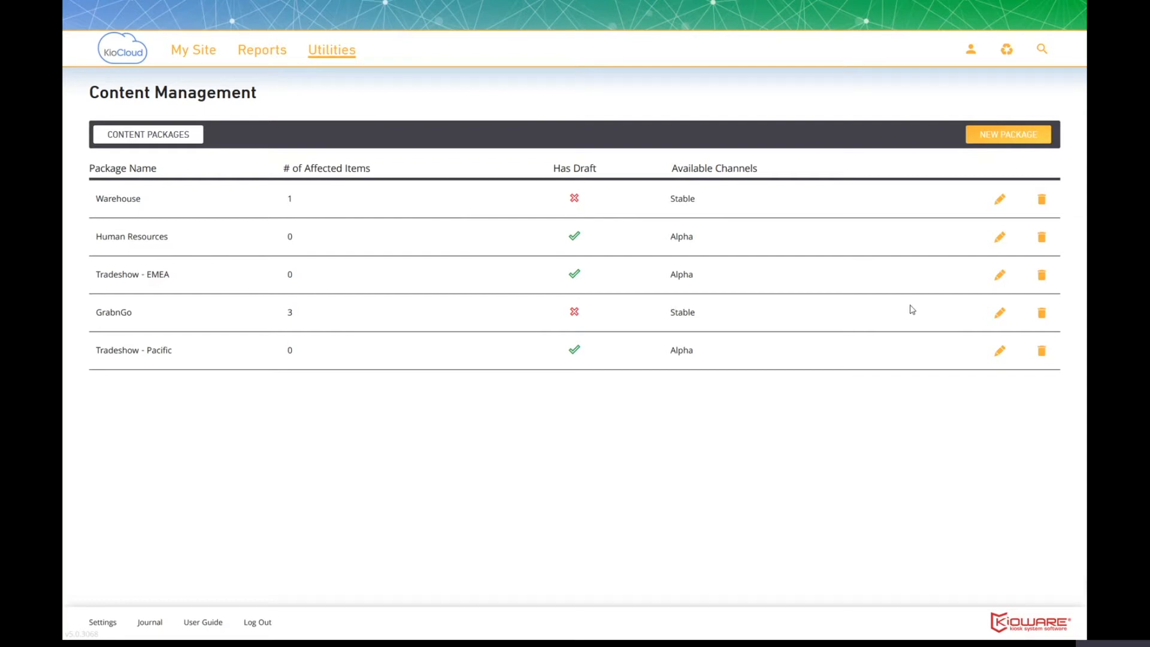
pyautogui.click(1000, 315)
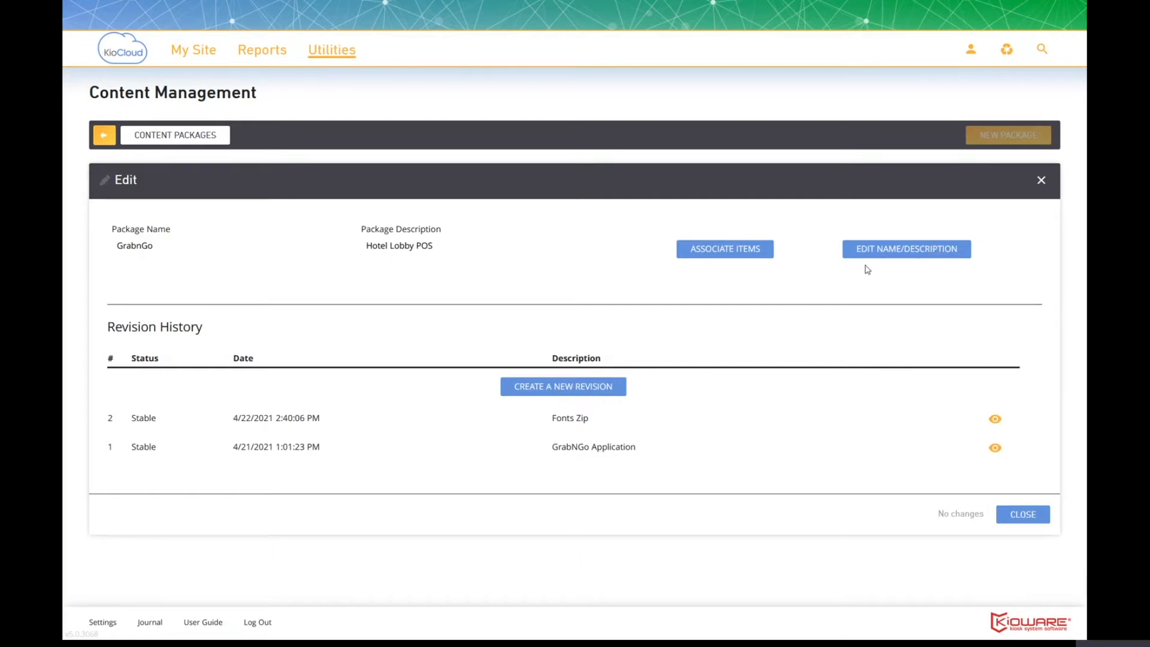
# Review the items and channels associated with the GrabnGo package, check the item picker, and return to the package.
pyautogui.click(725, 255)
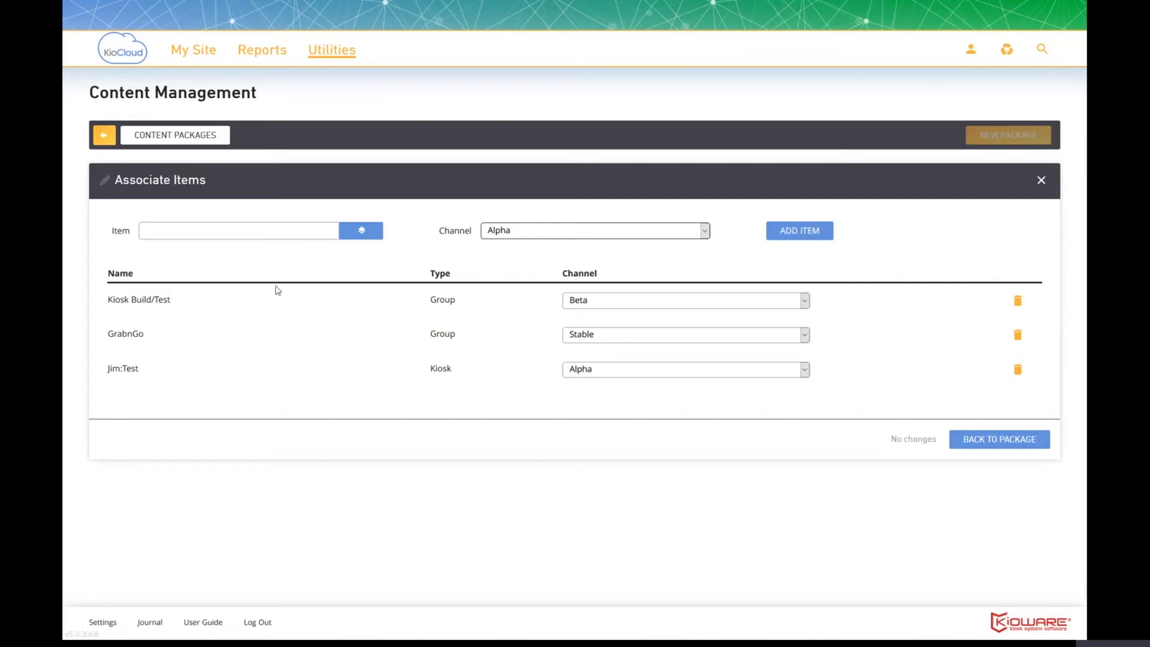
pyautogui.click(360, 234)
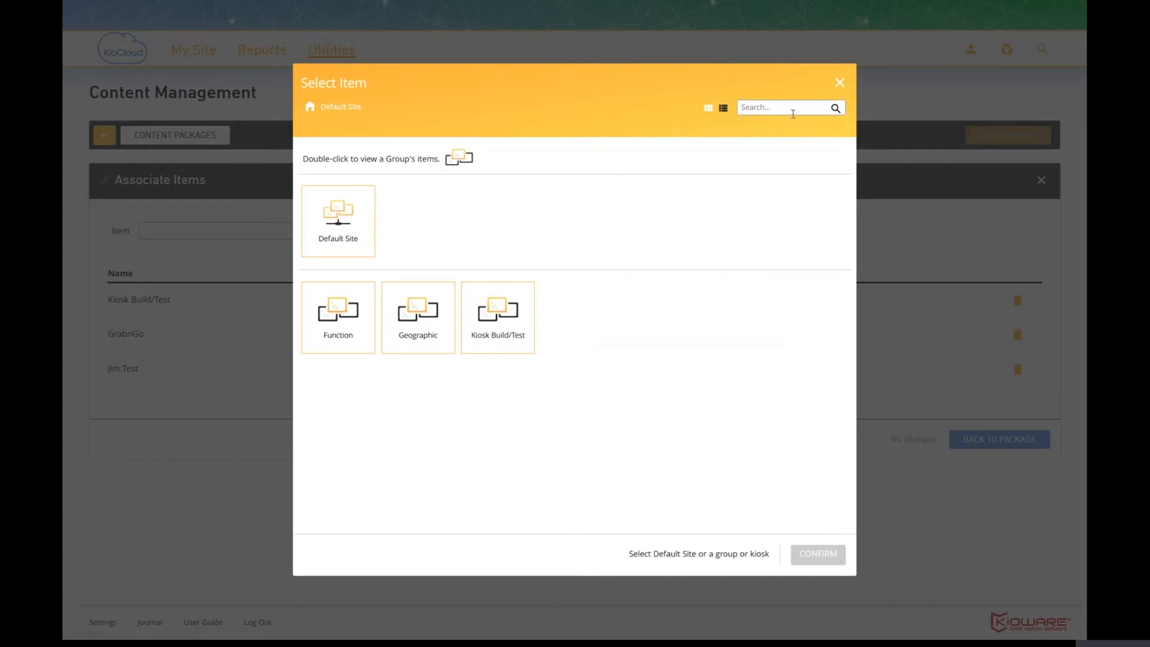
pyautogui.click(841, 84)
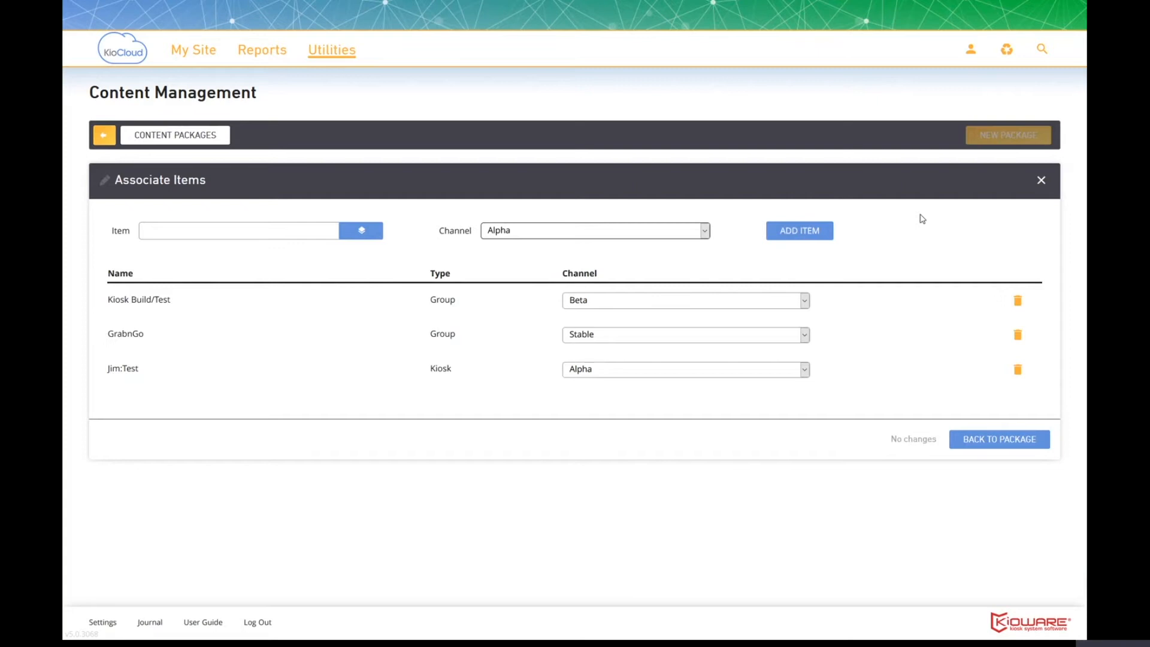
pyautogui.click(995, 443)
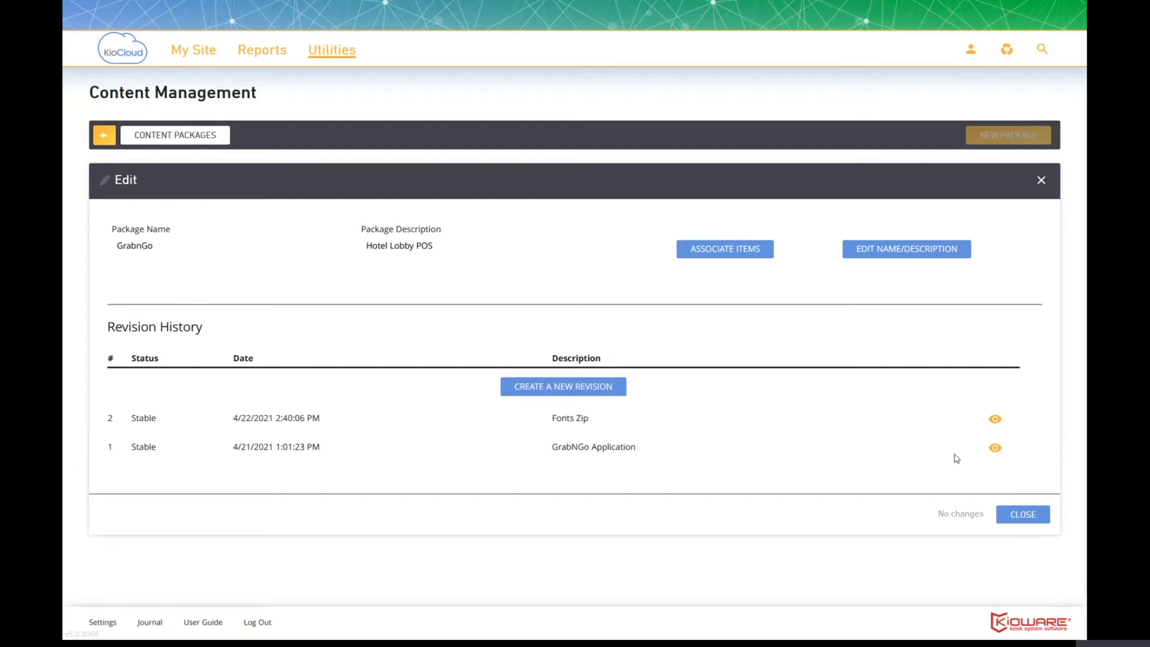
# Examine the contents of revision 1, browsing its data, categories and Bagels folders.
pyautogui.click(995, 449)
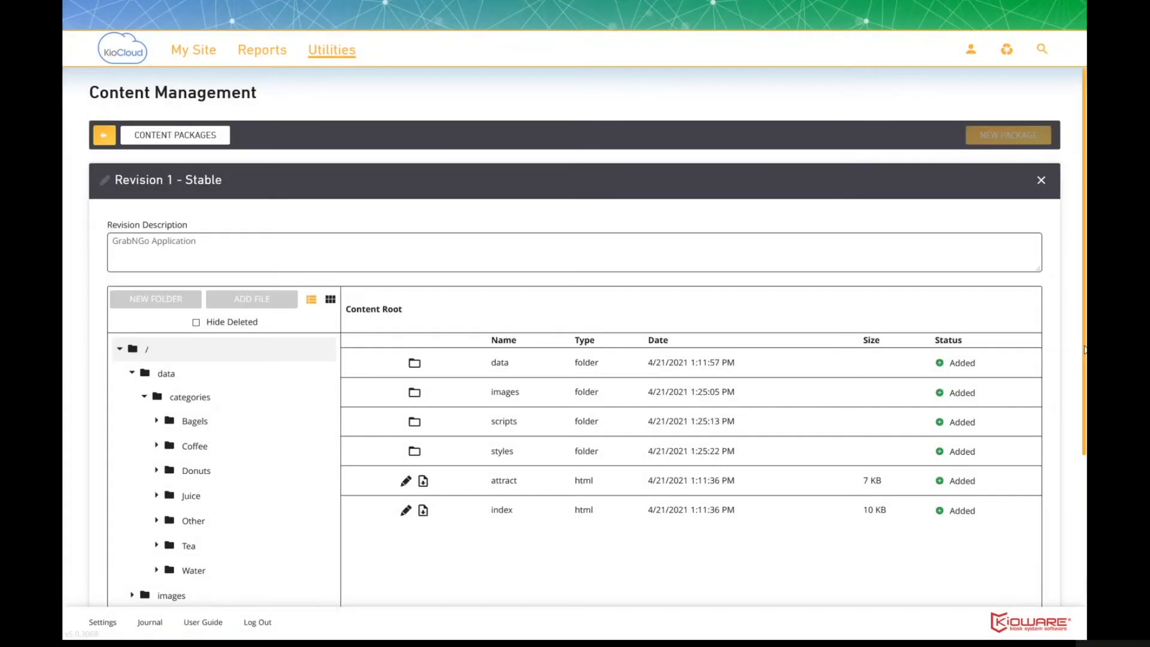
pyautogui.moveTo(1085, 350); pyautogui.dragTo(1084, 431)
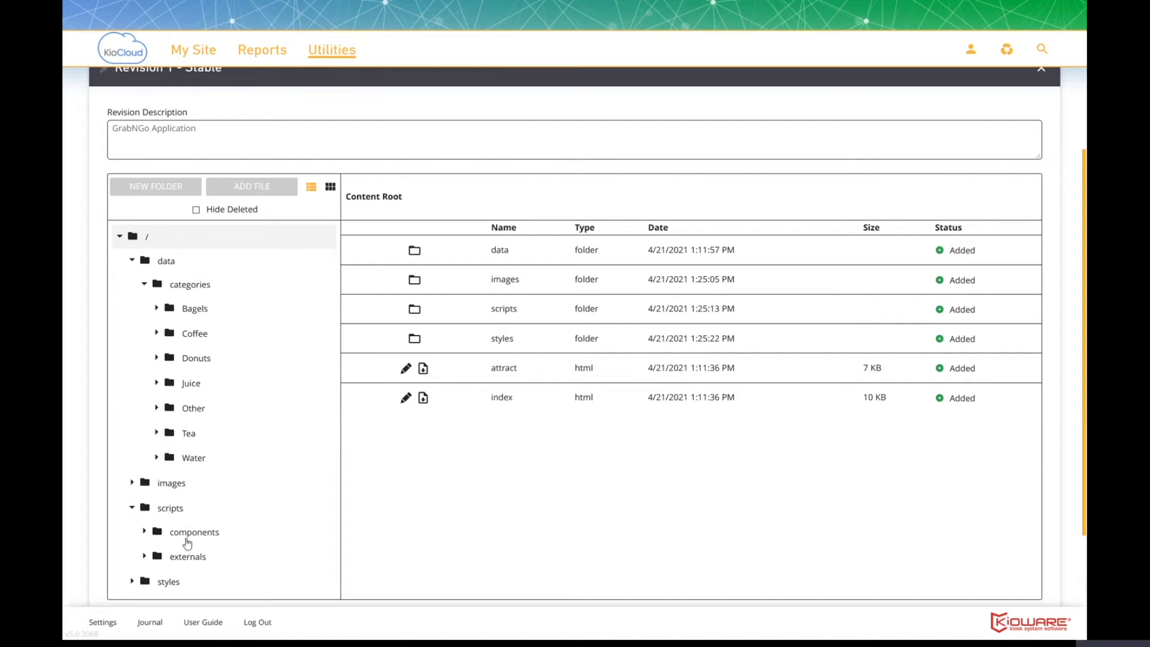
pyautogui.click(167, 266)
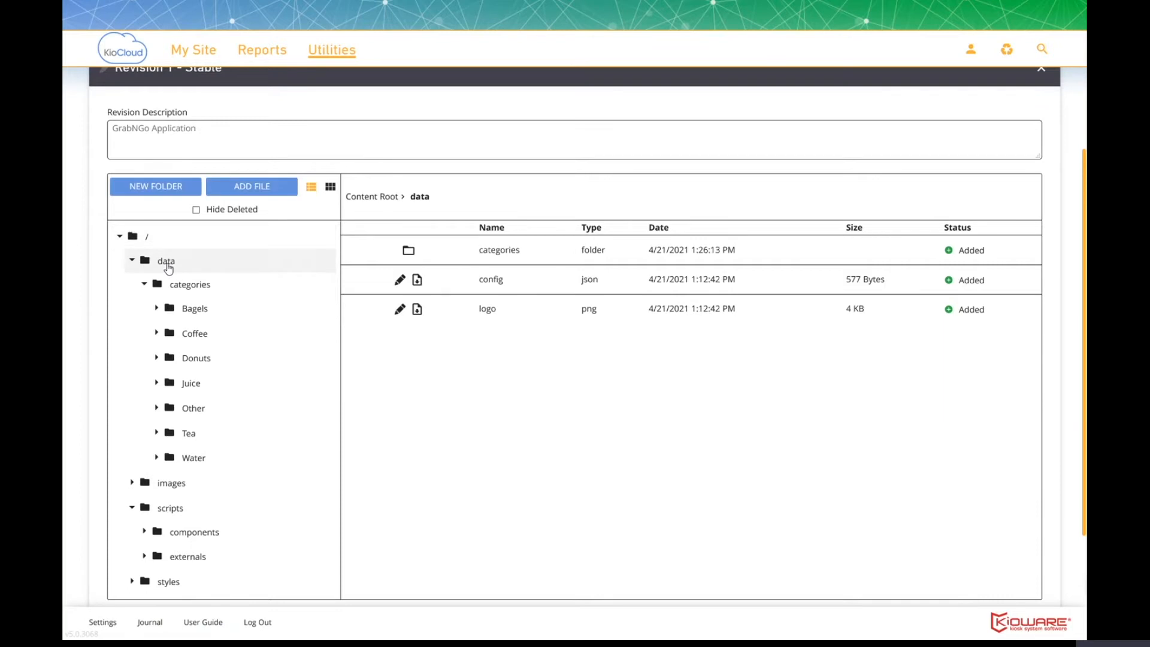
pyautogui.click(192, 286)
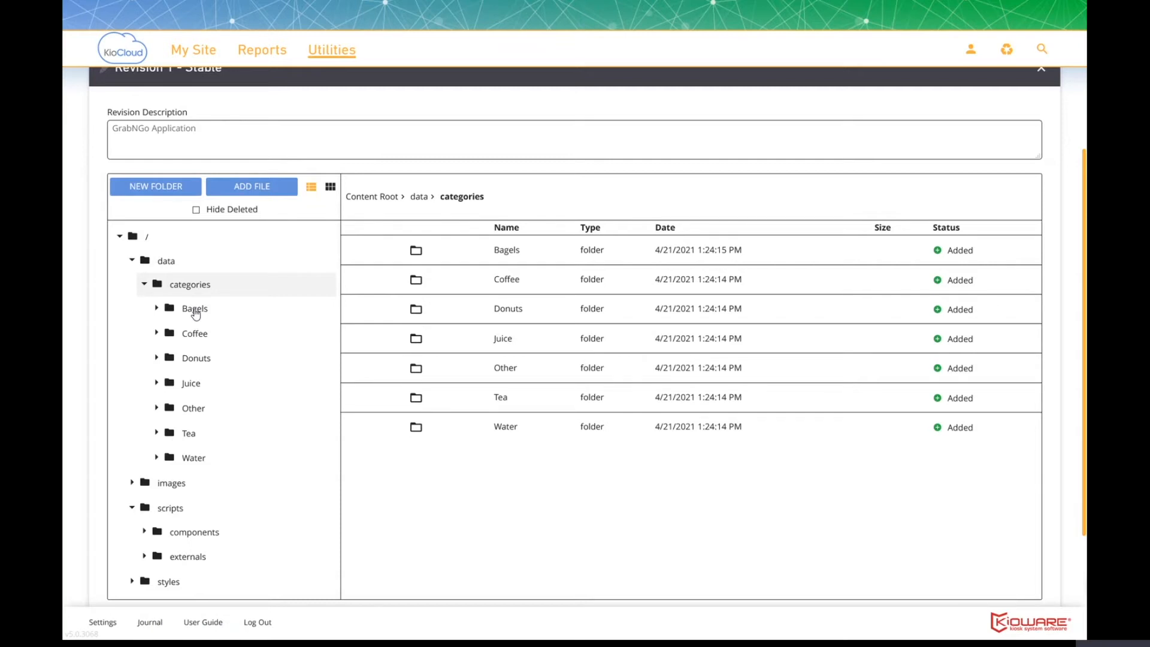
pyautogui.click(195, 313)
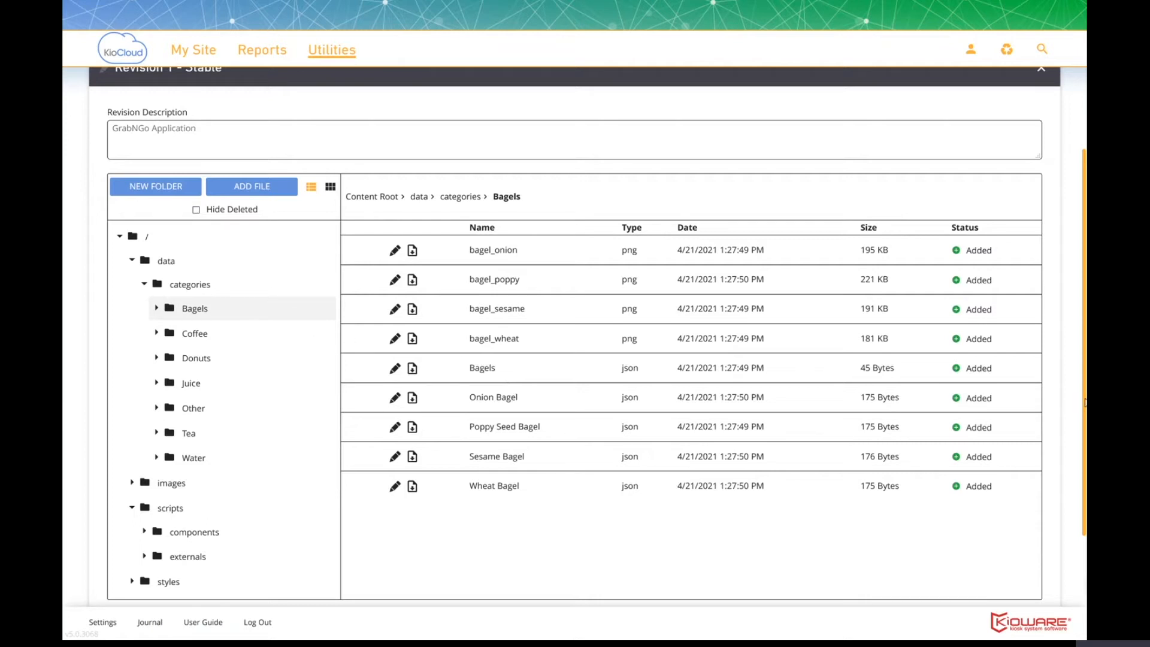
pyautogui.scroll(-2, 1083, 403)
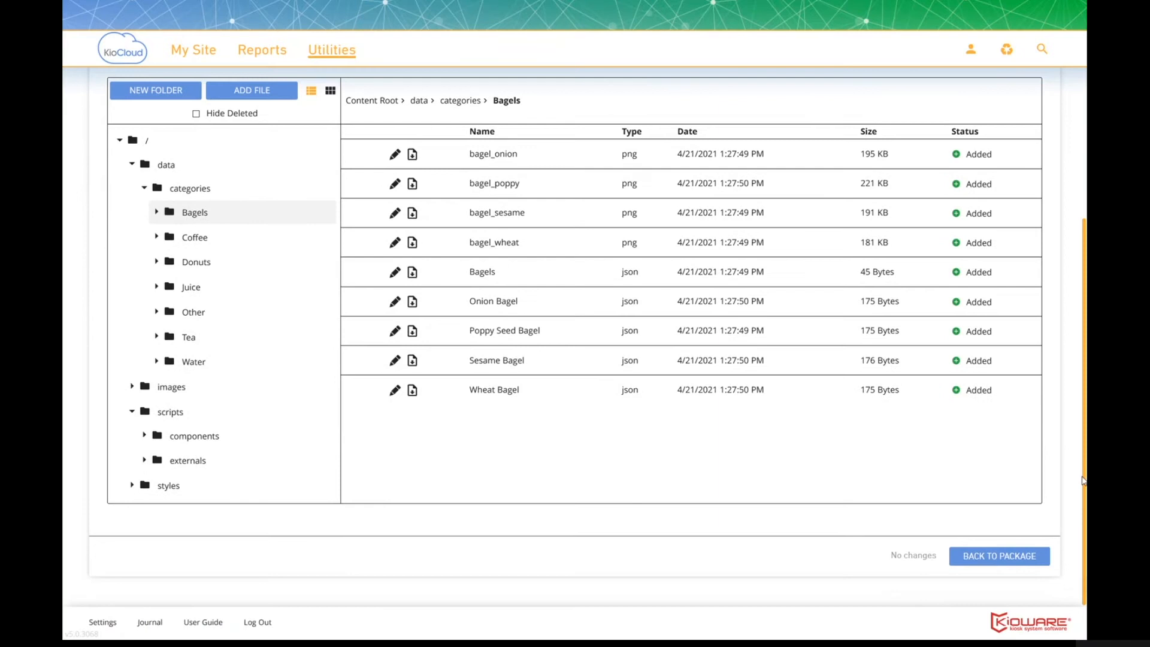
# Return to the package and review the content root of revision 2, Fonts Zip.
pyautogui.click(1008, 557)
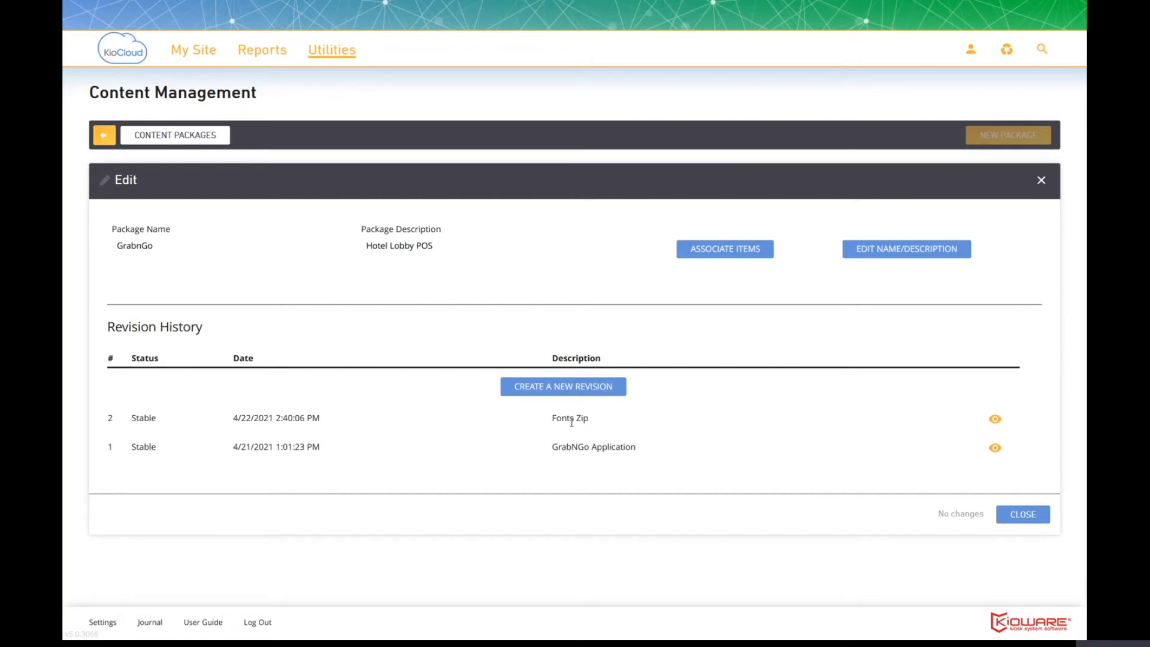
pyautogui.click(996, 420)
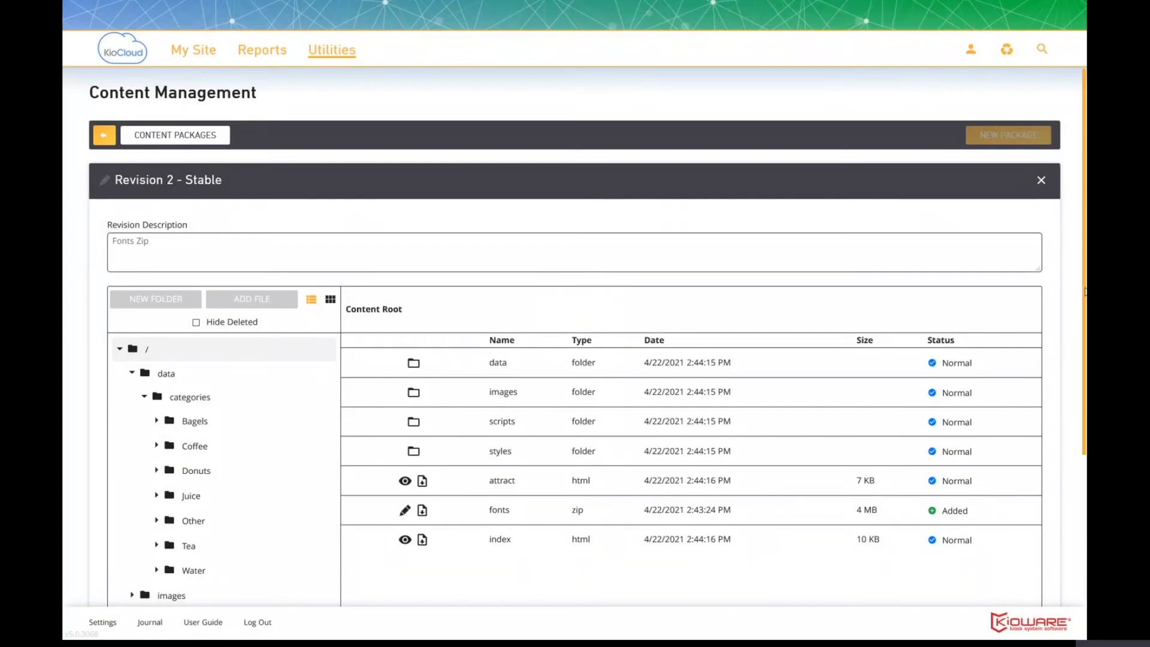
pyautogui.scroll(-3, 1086, 291)
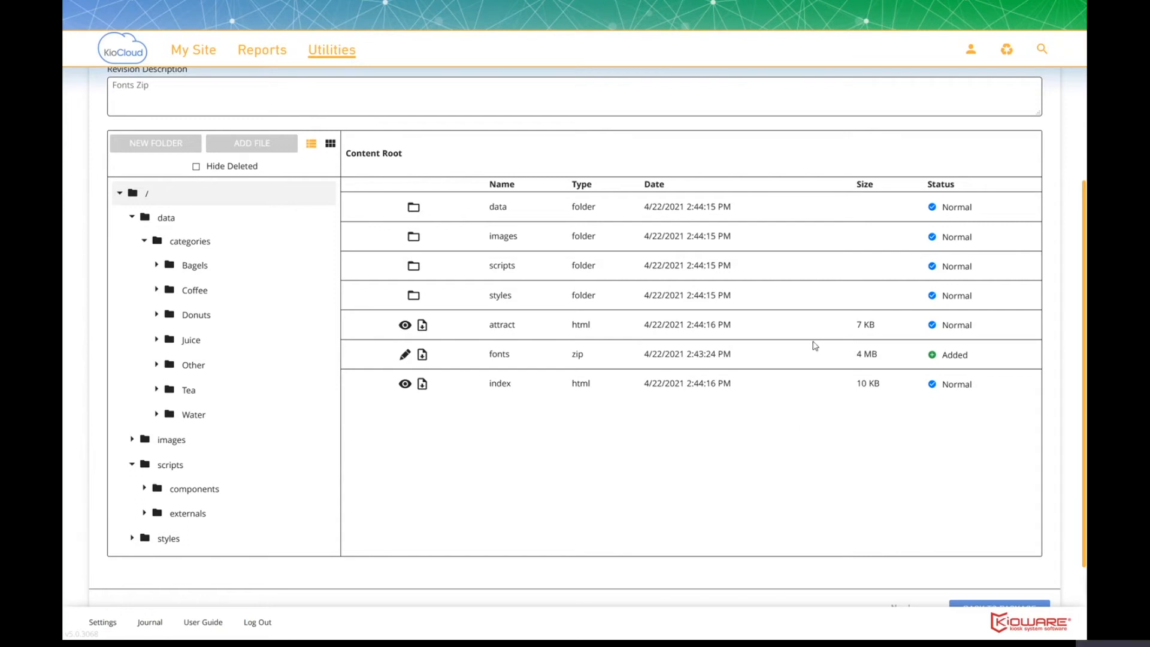
# Search for 443, open the kiosk Store UT53P:Unit 30443, and view its Content Update History report.
pyautogui.click(1042, 49)
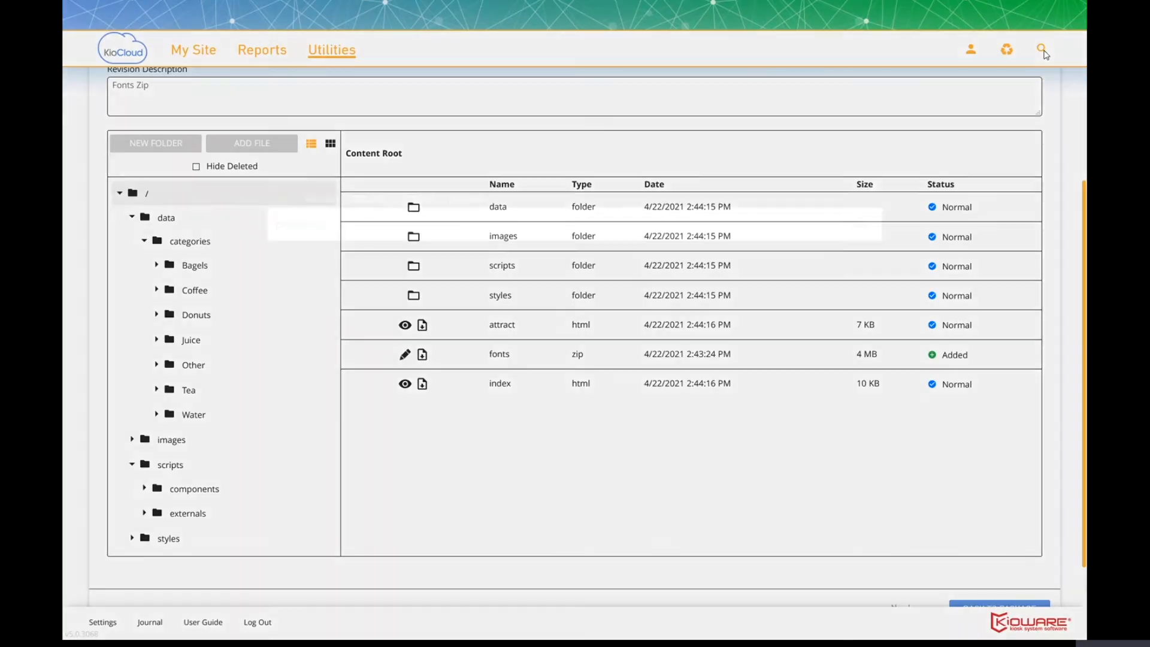
pyautogui.write('443')
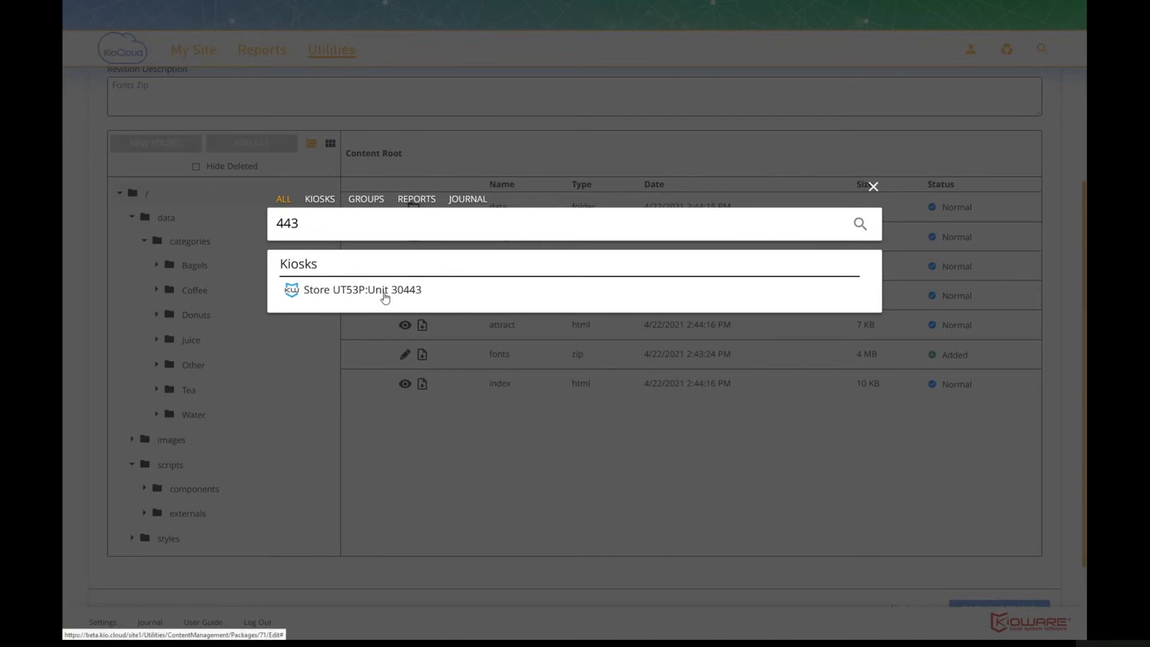
pyautogui.click(385, 293)
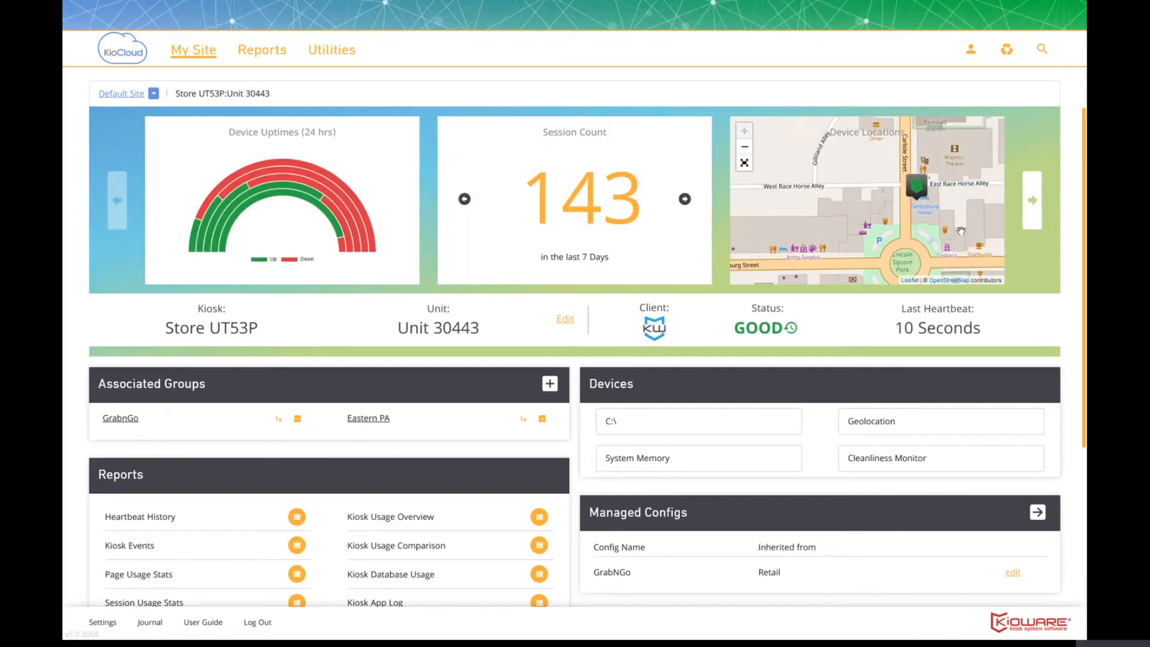
pyautogui.scroll(-3, 1084, 239)
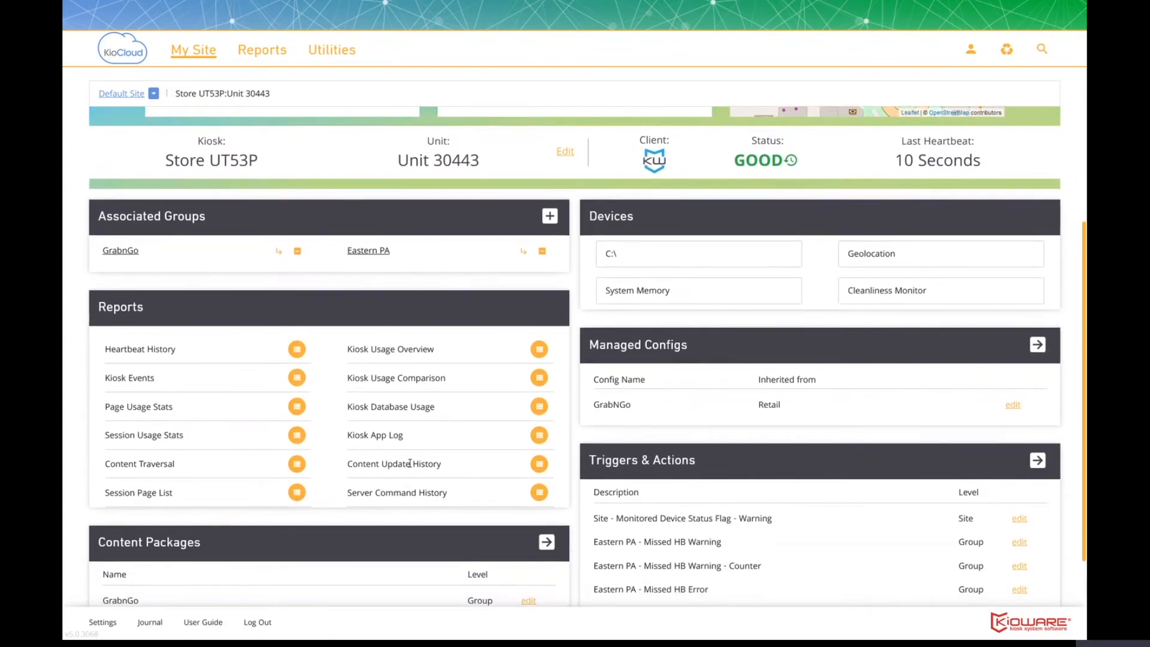
pyautogui.click(539, 465)
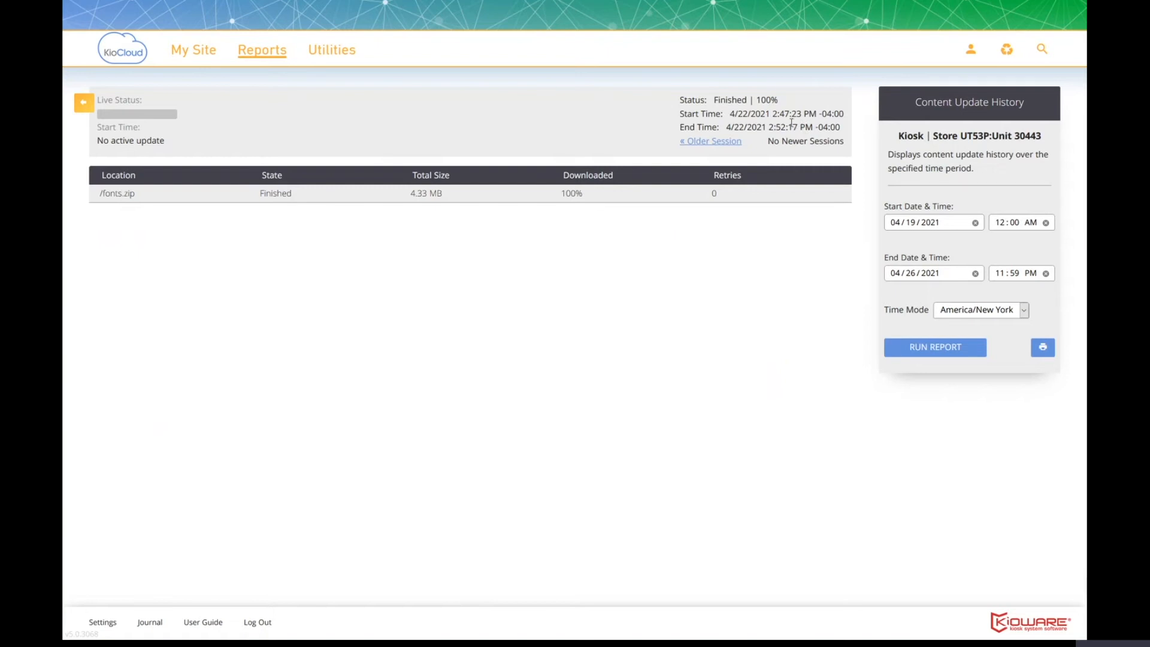
# Review the file list of the older content update session and return to the kiosk's page.
pyautogui.click(707, 144)
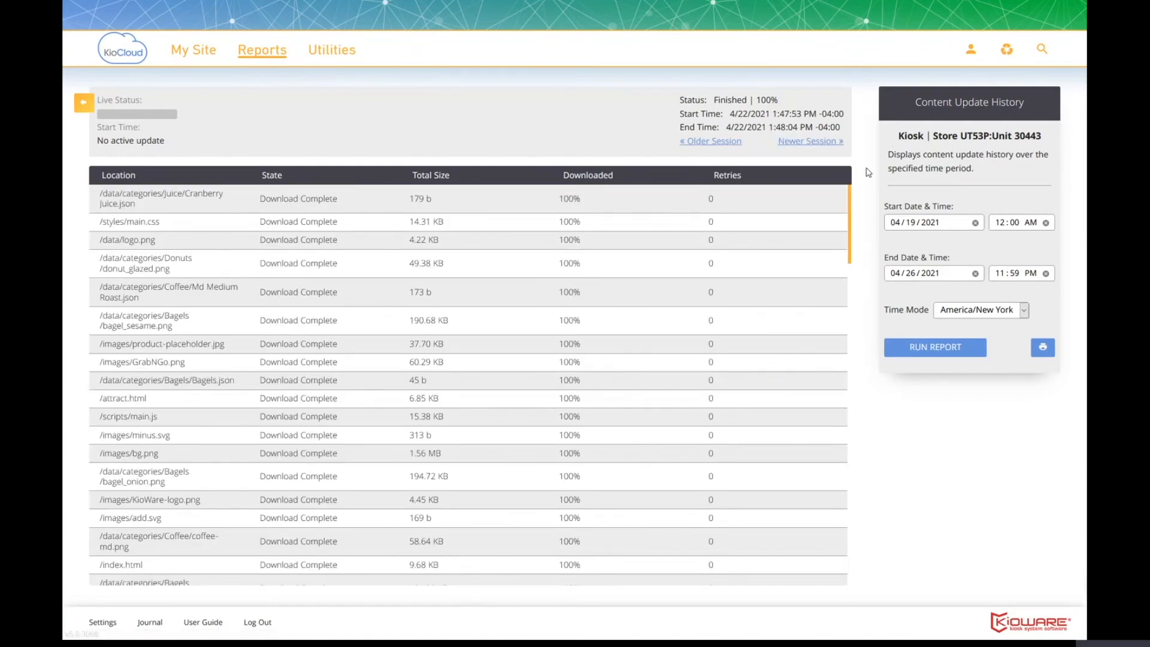
pyautogui.moveTo(852, 207); pyautogui.dragTo(824, 192)
pyautogui.click(83, 110)
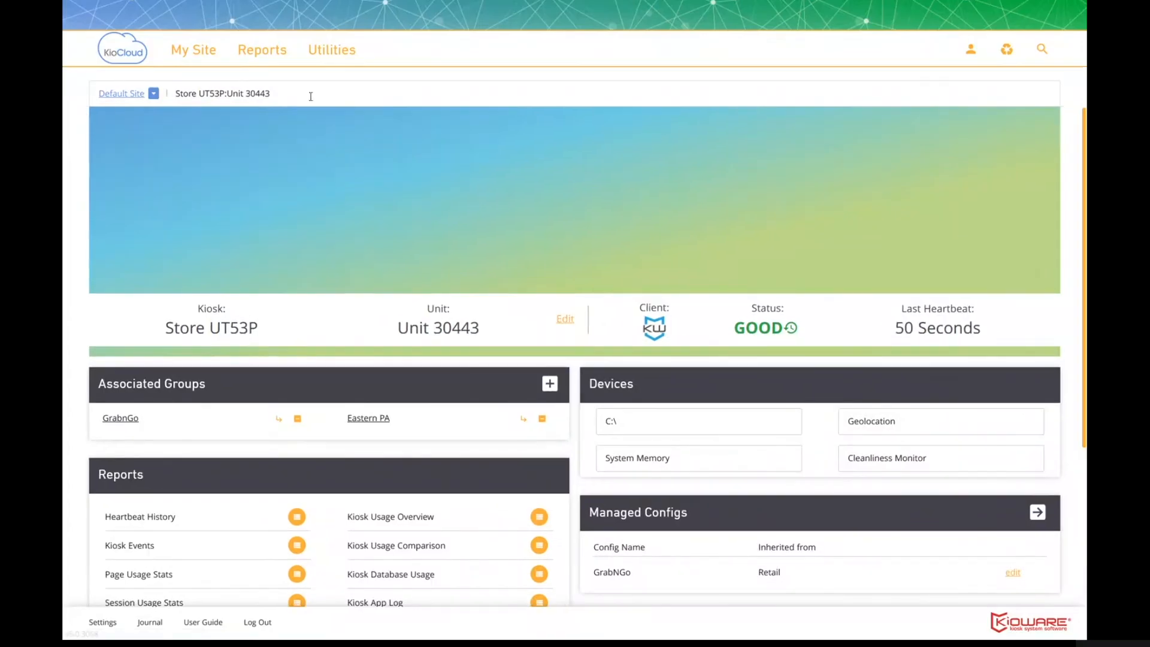
# Open the GrabnGo package from the kiosk's content packages and create a new revision.
pyautogui.moveTo(1085, 178); pyautogui.dragTo(1087, 384)
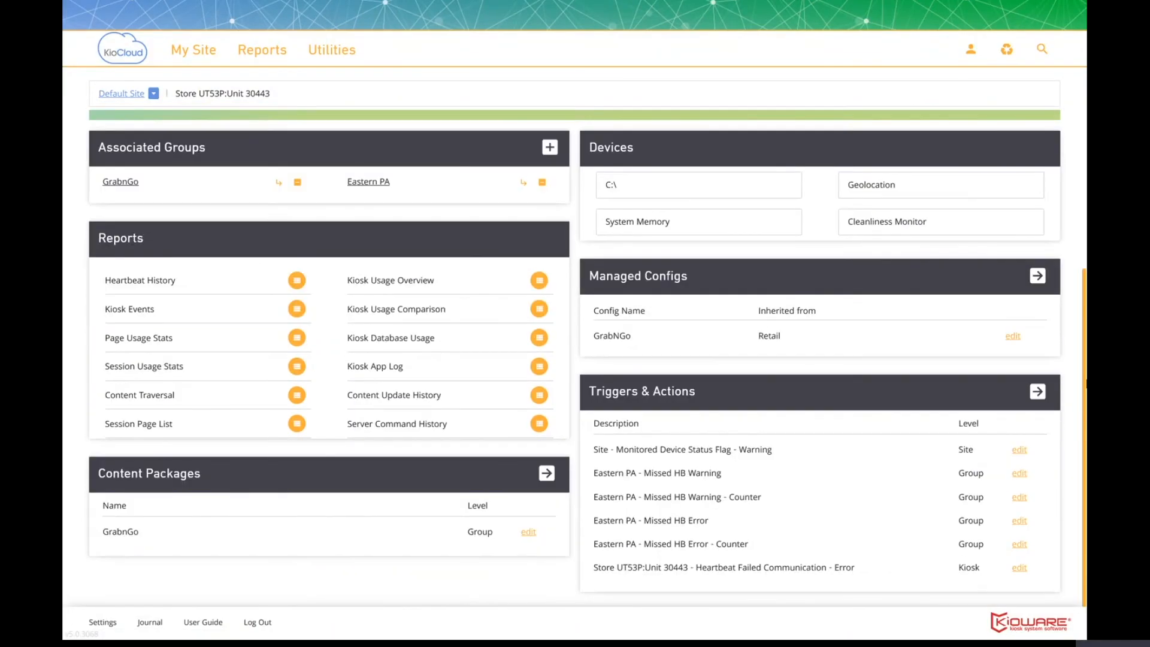
pyautogui.click(530, 533)
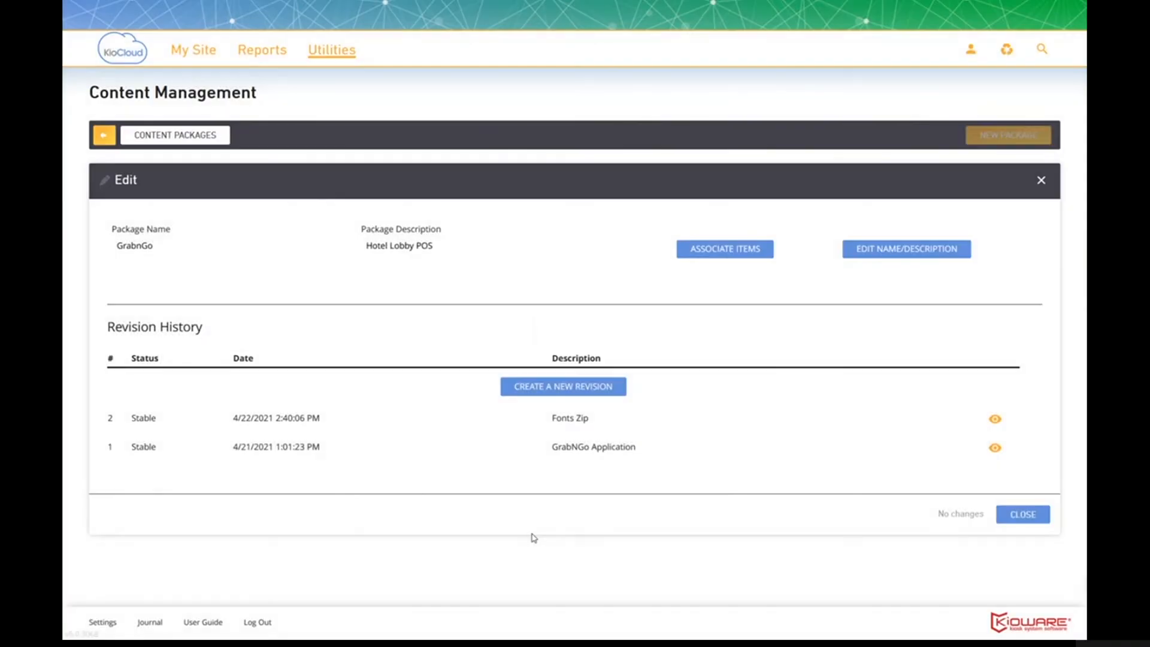
pyautogui.click(568, 388)
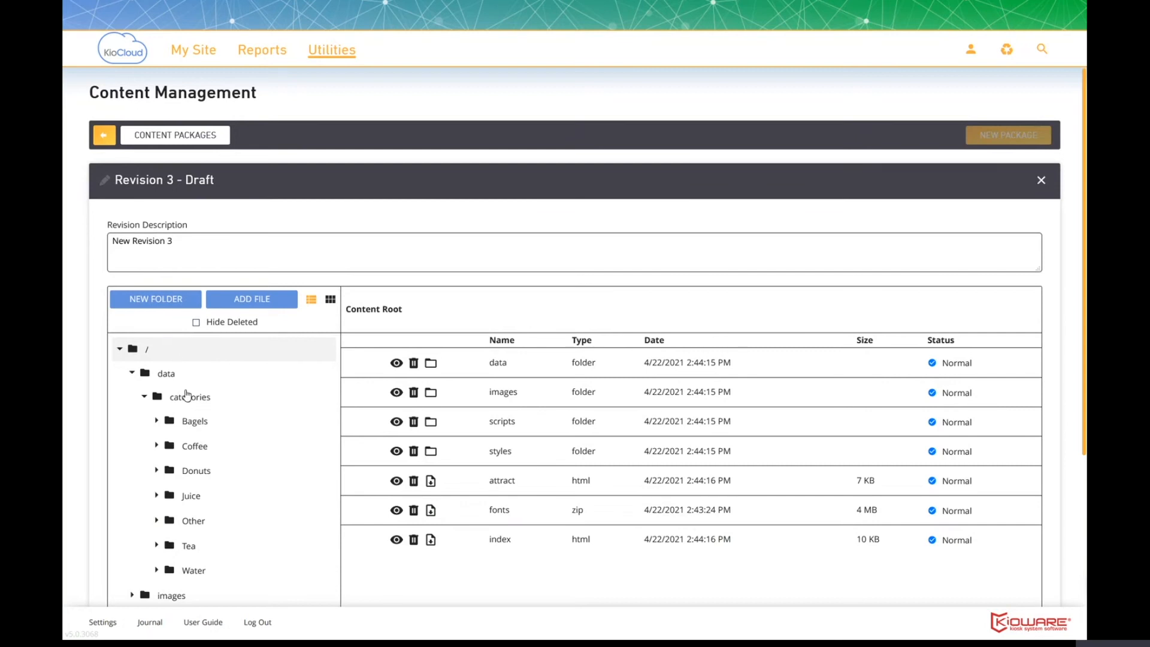
# Add a folder named Fruit inside the data/categories folder of the draft revision.
pyautogui.click(186, 399)
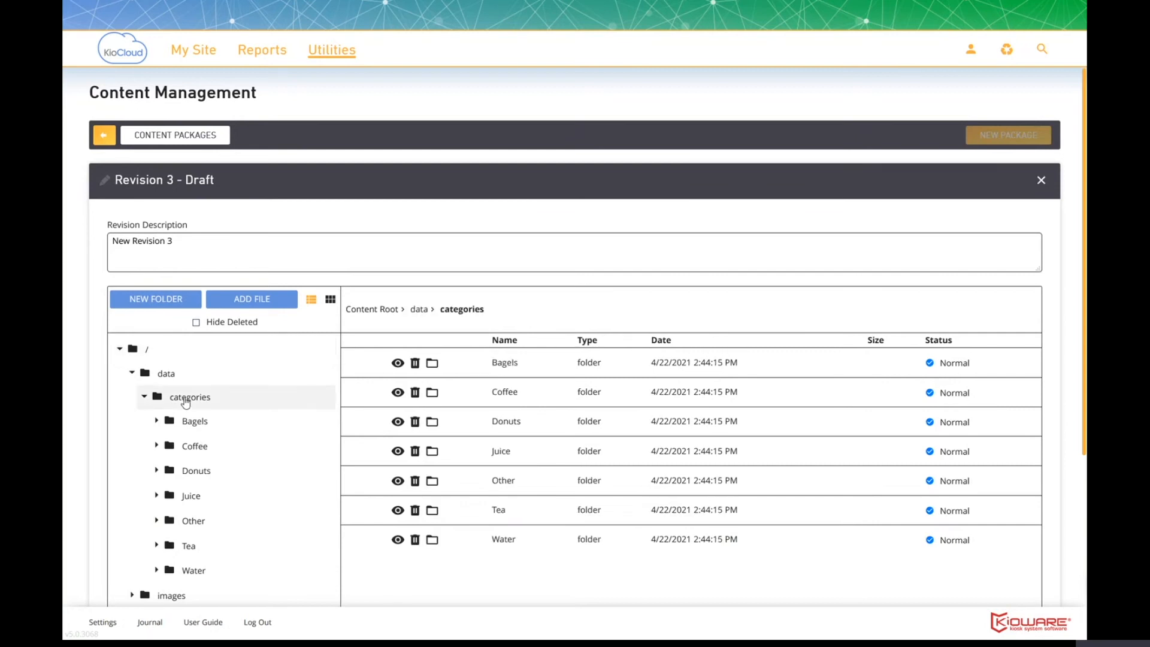
pyautogui.click(148, 300)
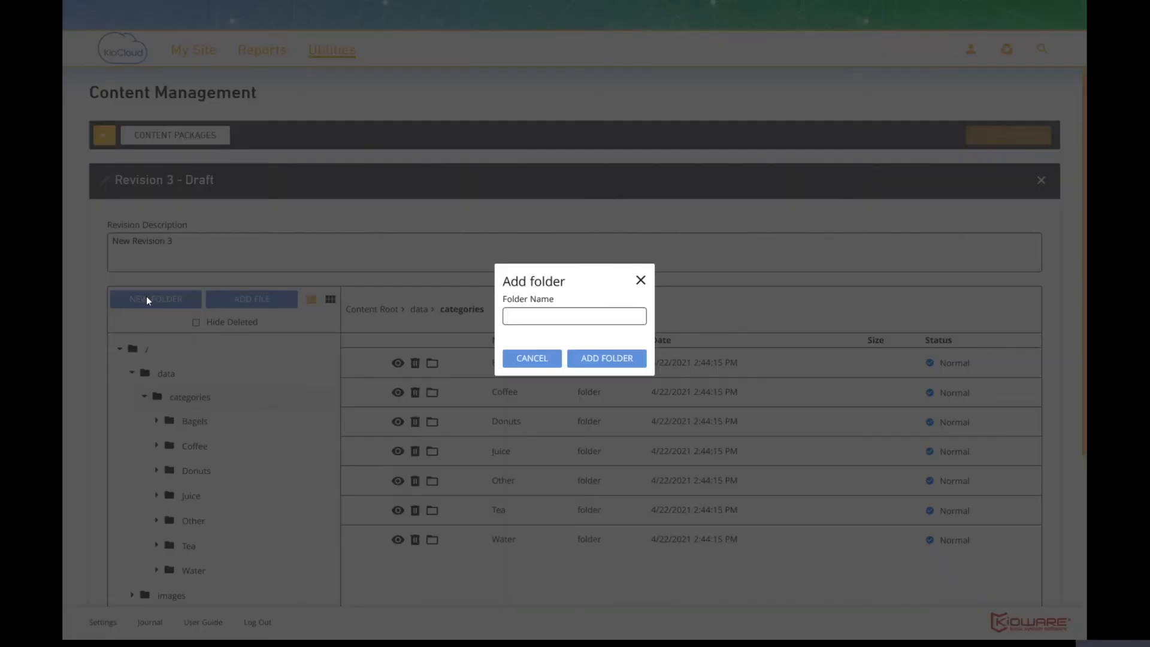
pyautogui.write('Fruit')
pyautogui.click(599, 356)
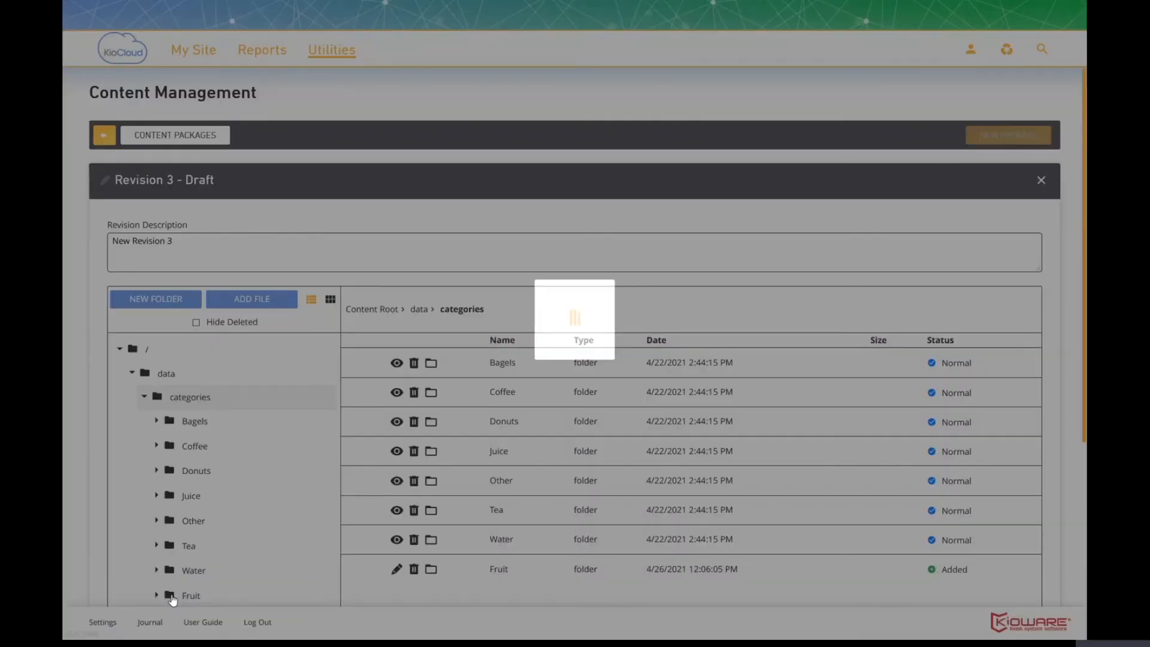
# Add all files from the local KioPay Demo data/categories/Fruit folder to the draft revision's new Fruit folder.
pyautogui.click(172, 596)
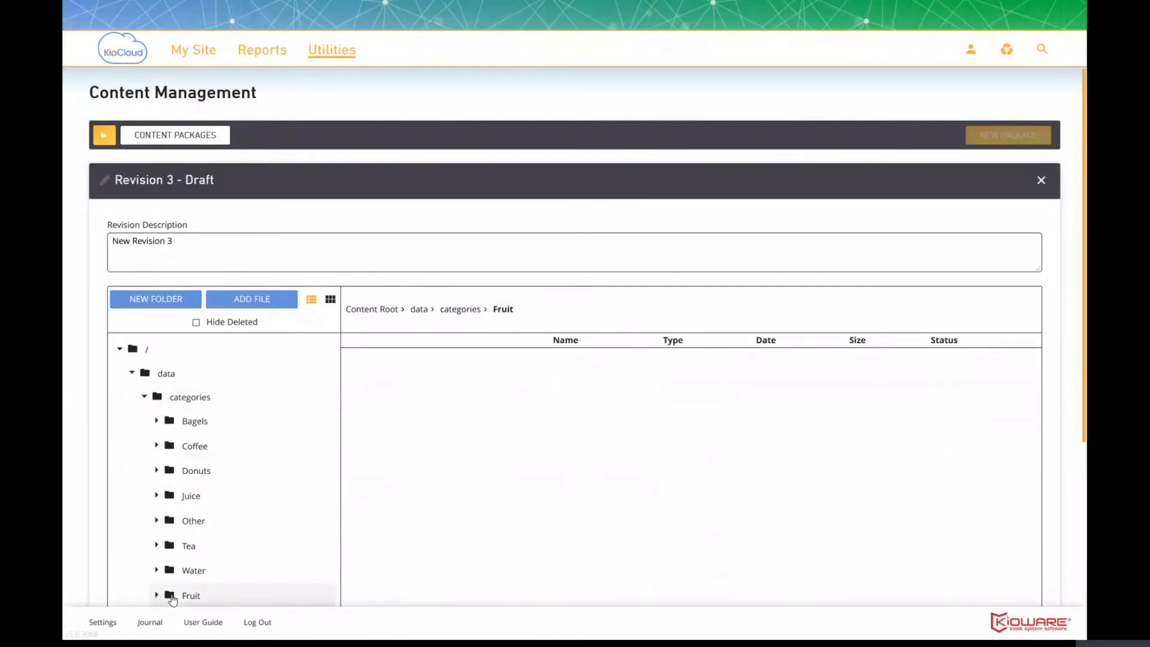
pyautogui.click(260, 304)
pyautogui.click(510, 322)
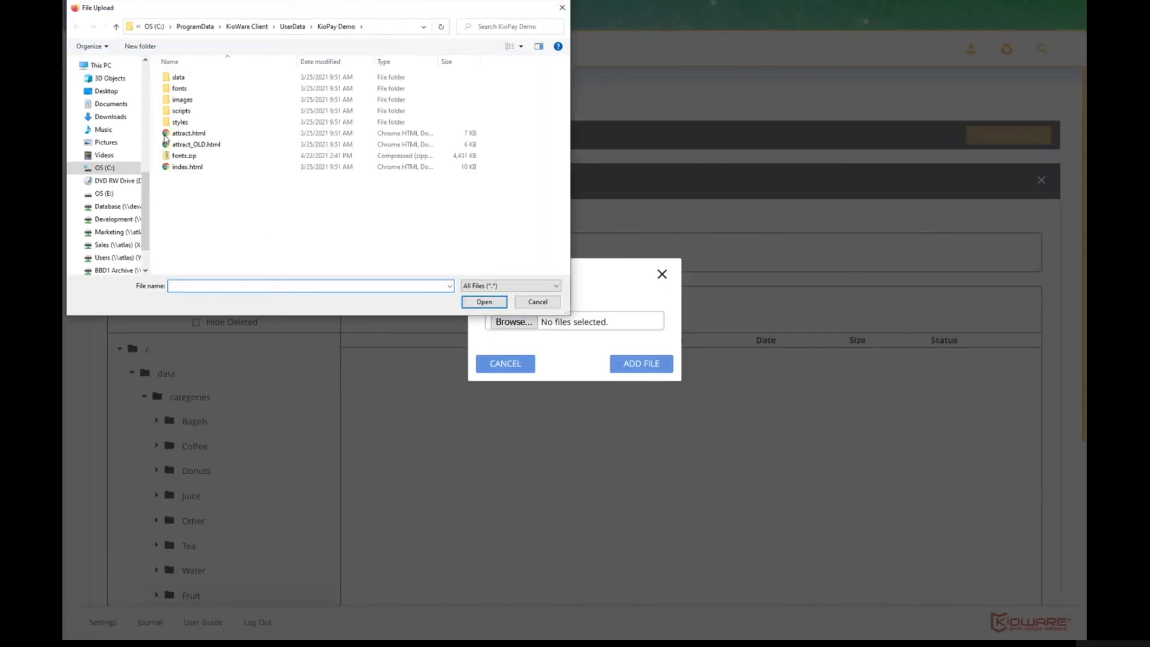
pyautogui.doubleClick(179, 77)
pyautogui.doubleClick(183, 81)
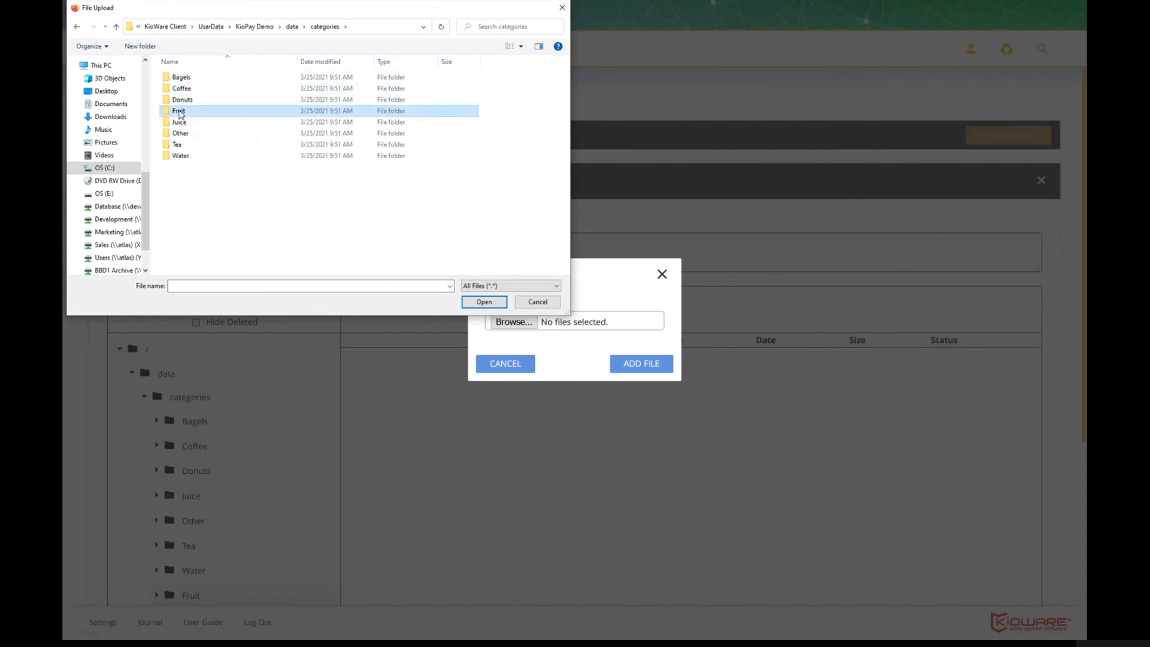
pyautogui.doubleClick(179, 112)
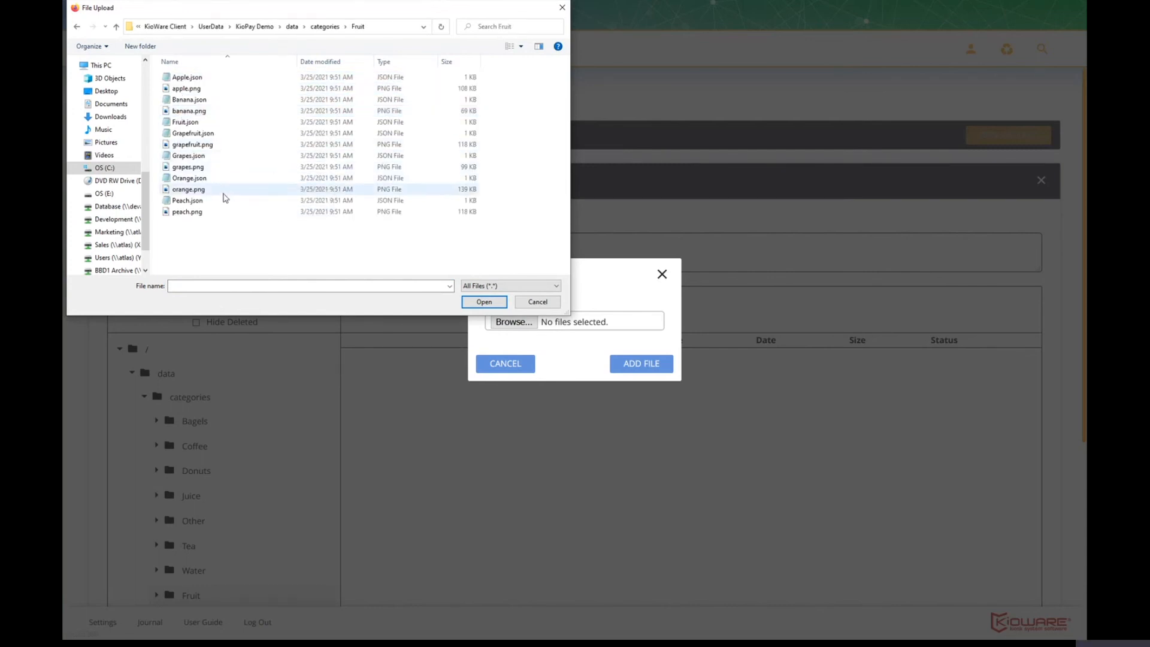
pyautogui.hotkey('ctrl', 'a')
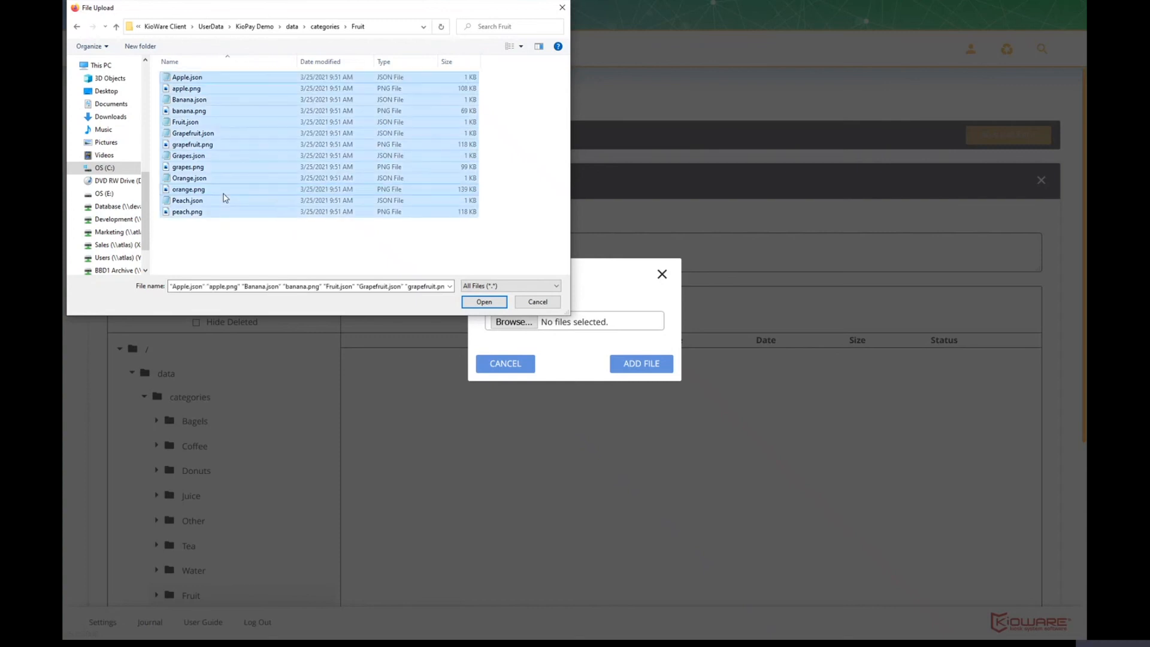
pyautogui.click(482, 302)
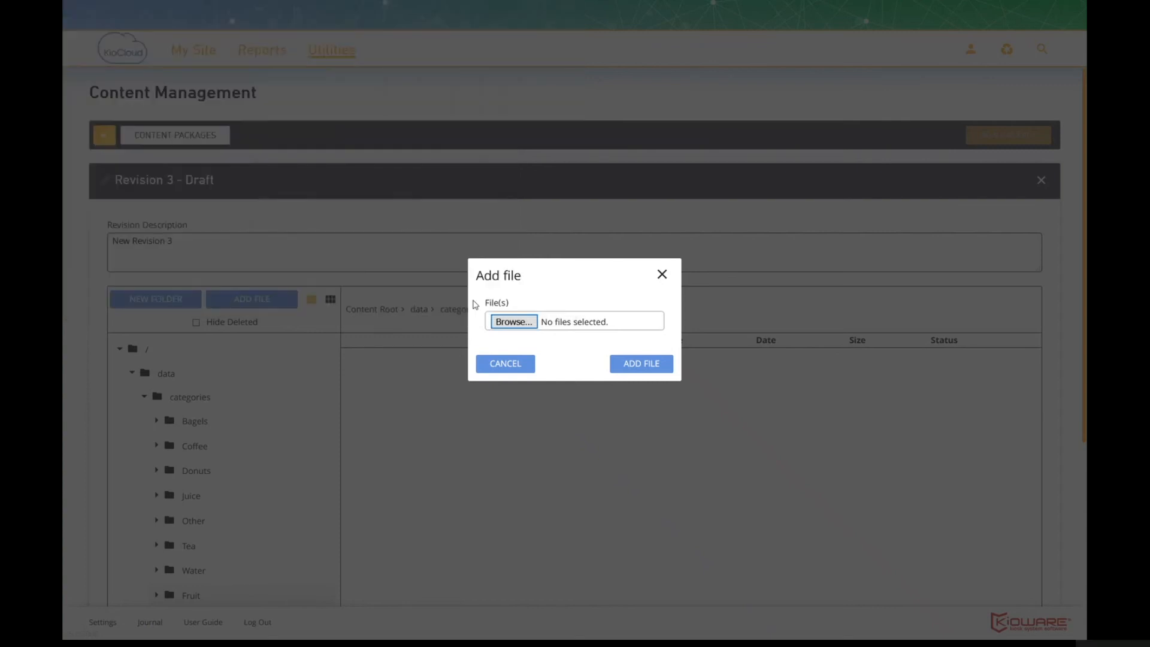
pyautogui.click(641, 366)
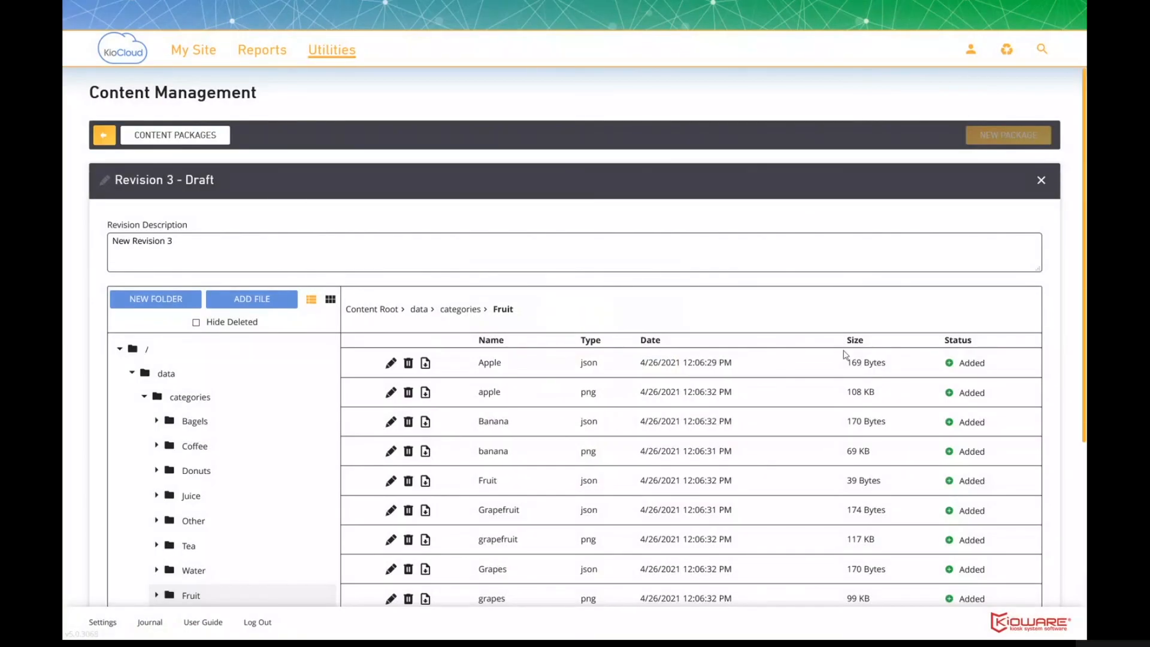
# Publish Revision 3 with the new status Stable.
pyautogui.moveTo(1085, 336); pyautogui.dragTo(1085, 502)
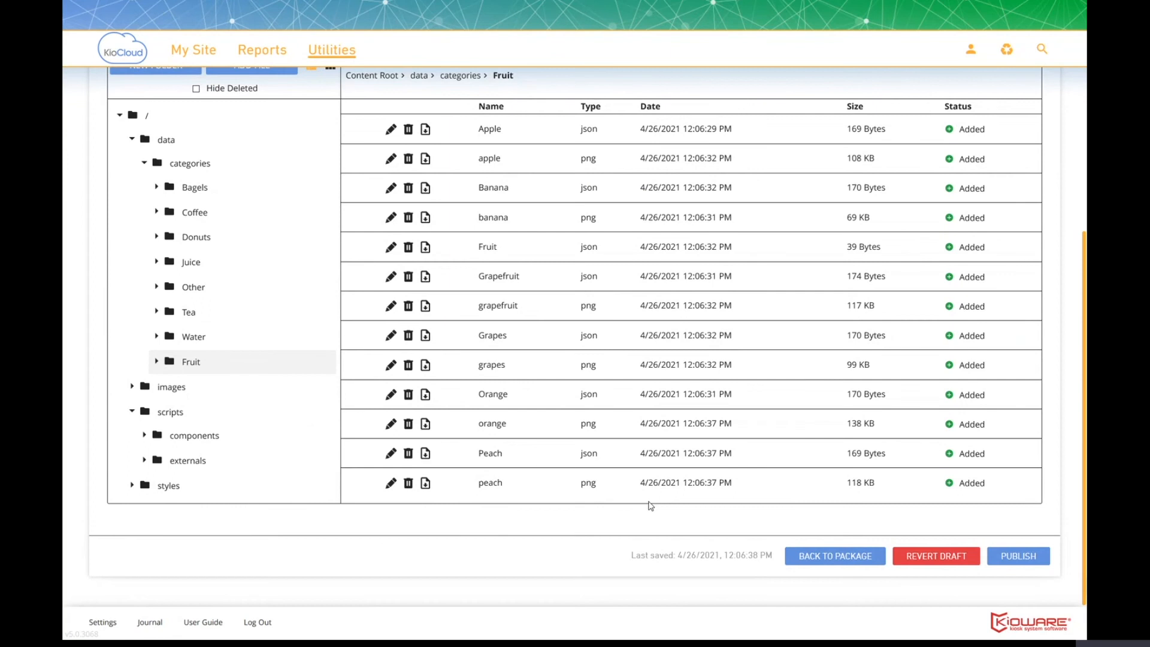
pyautogui.click(1021, 560)
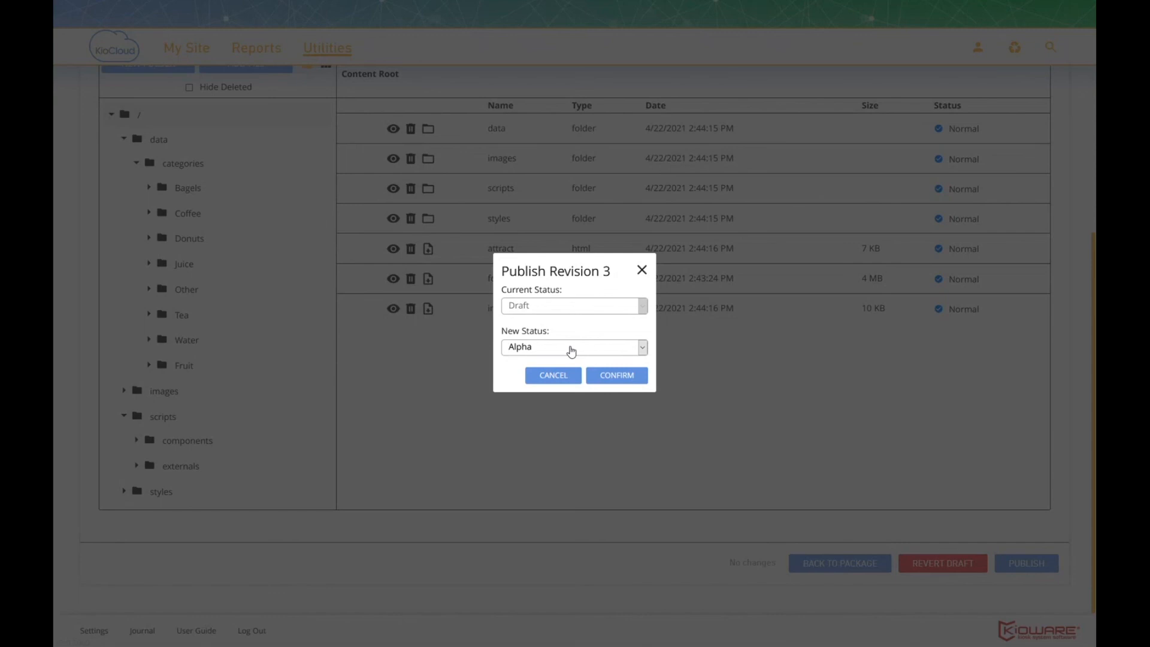
pyautogui.click(641, 348)
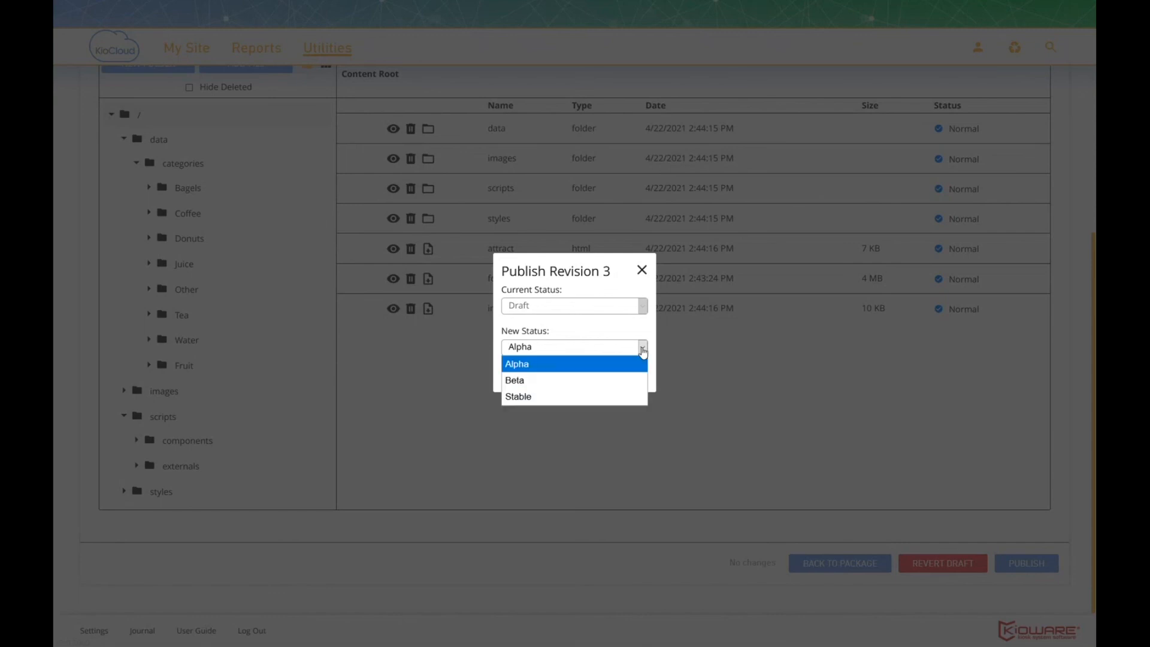
pyautogui.click(611, 380)
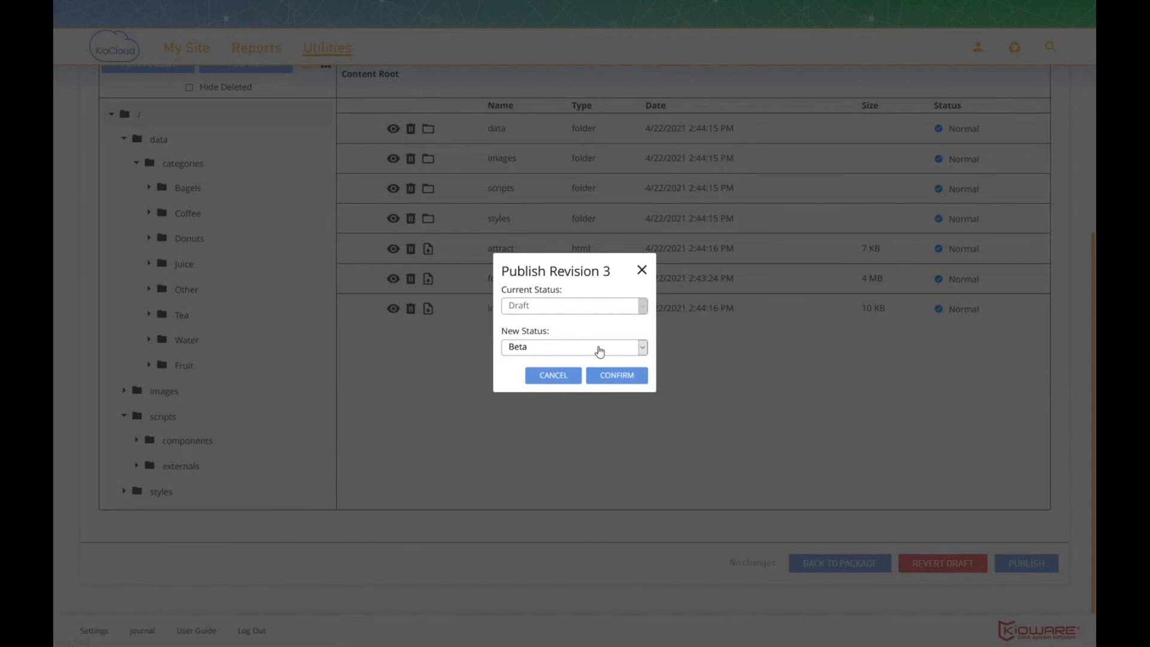
pyautogui.click(643, 351)
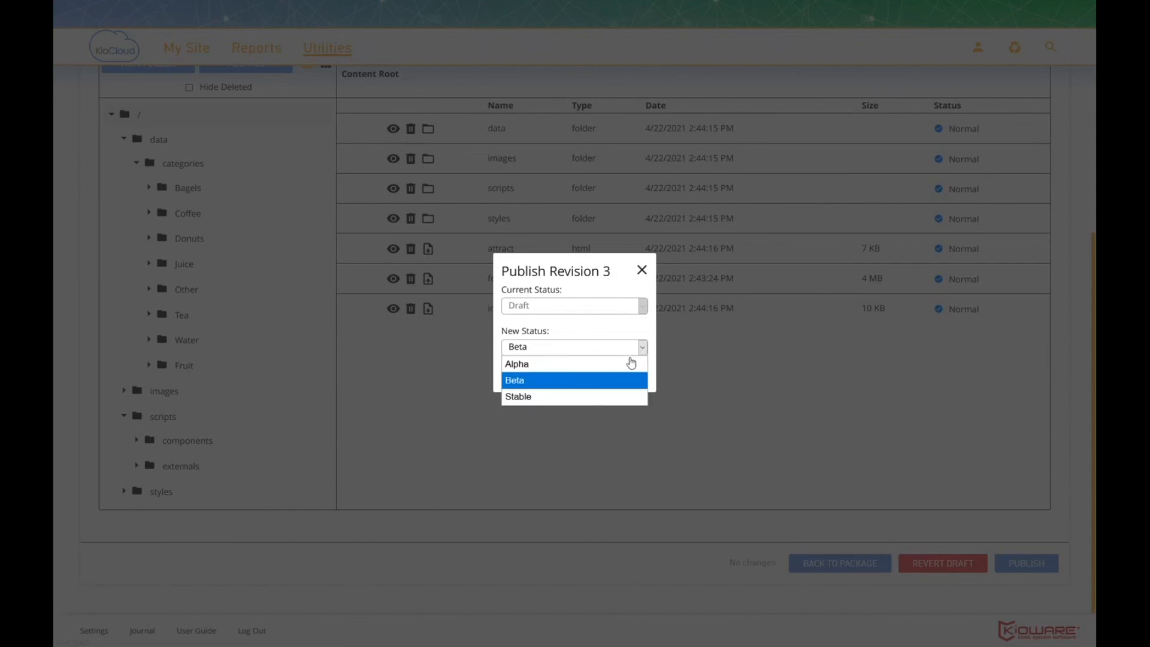
pyautogui.click(583, 397)
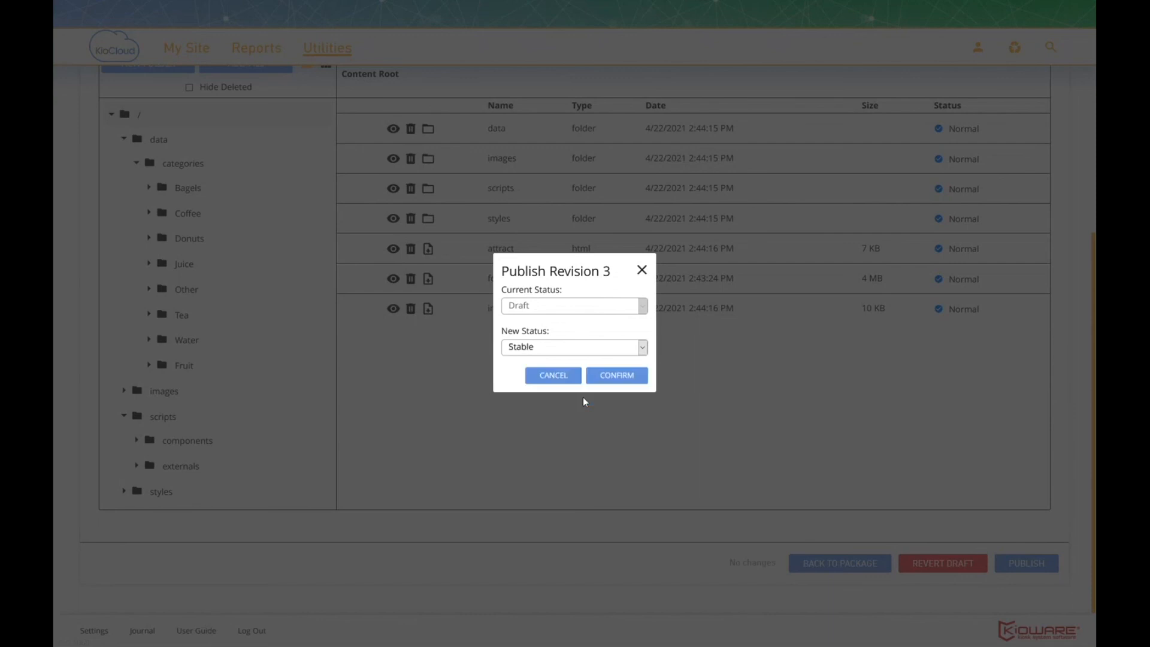
pyautogui.click(617, 376)
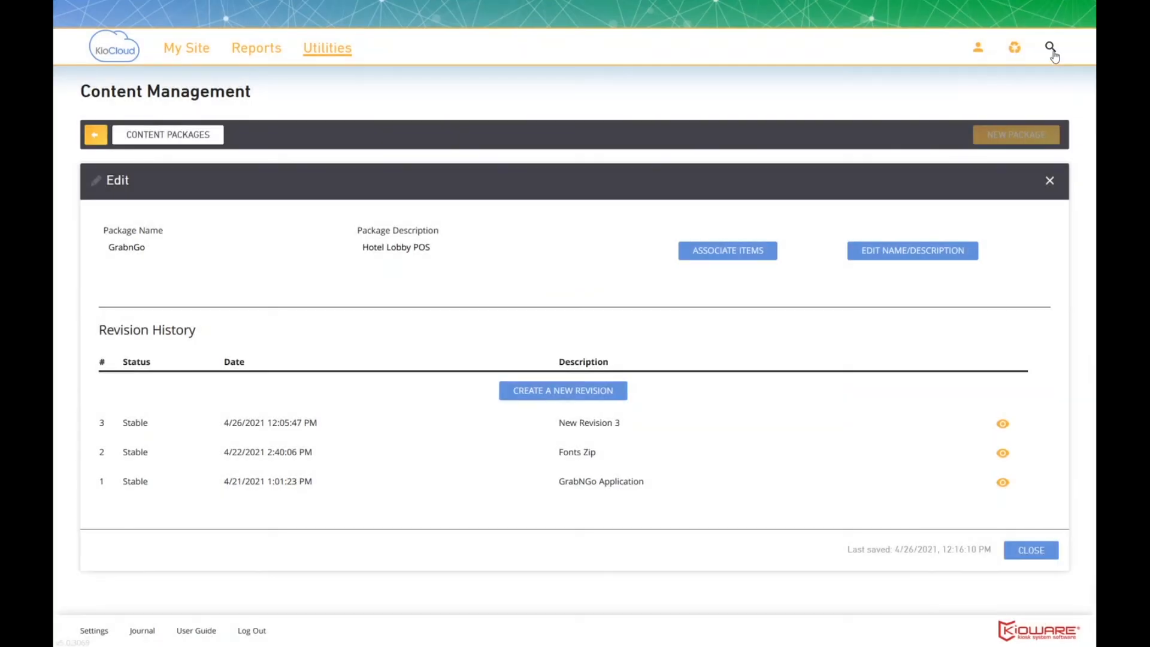
# Search for 443 and open the kiosk Store UT53P:Unit 30443.
pyautogui.click(1052, 50)
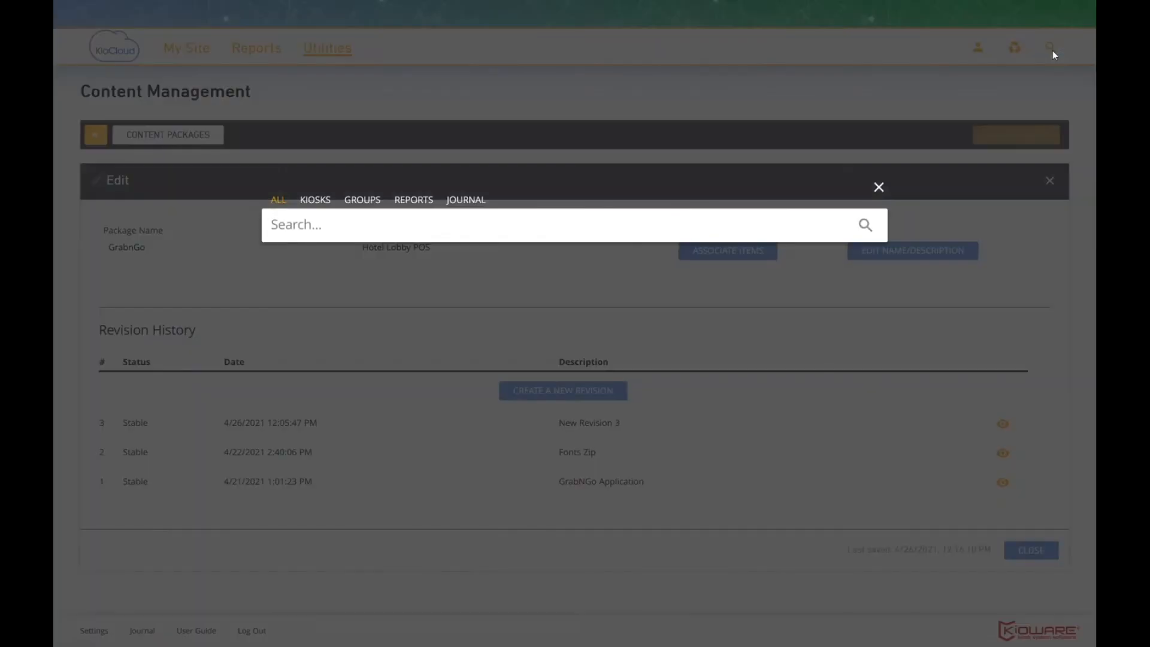
pyautogui.write('443')
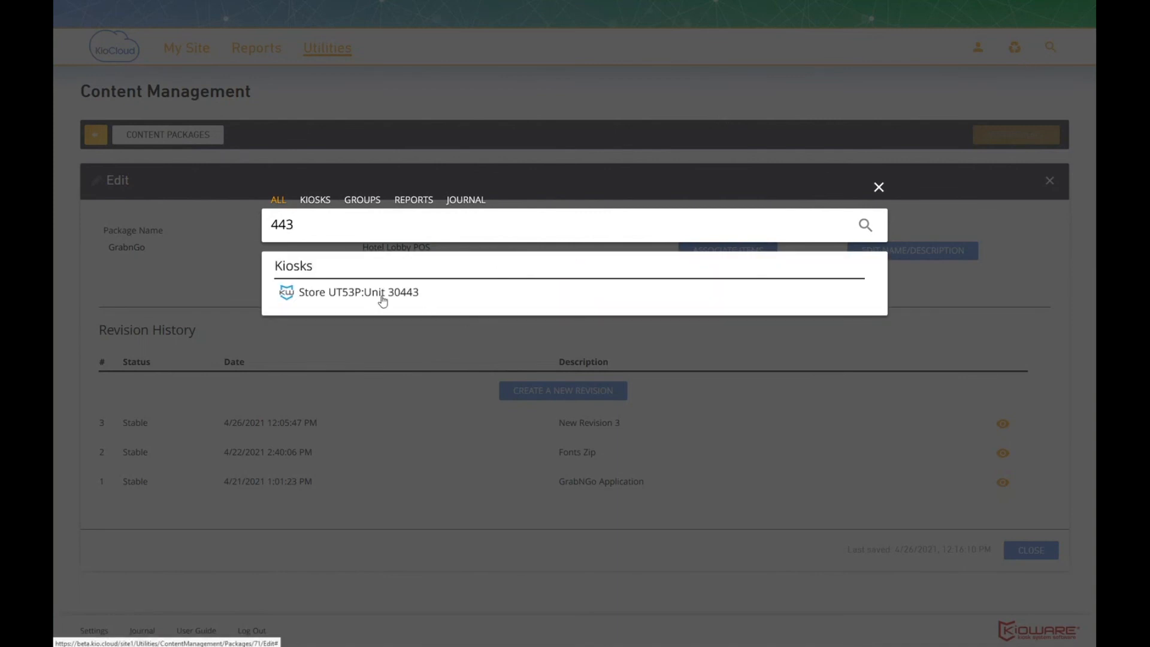
pyautogui.click(345, 294)
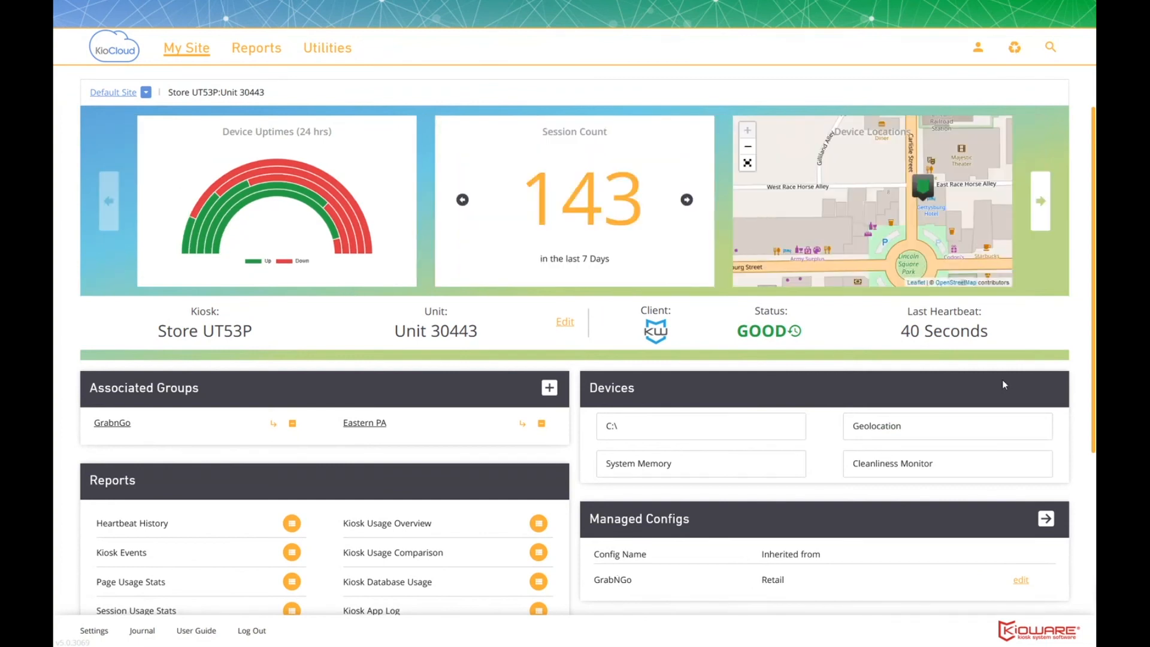
# Open the kiosk's Content Update History report and view the files of the active update session.
pyautogui.scroll(-2, 1093, 376)
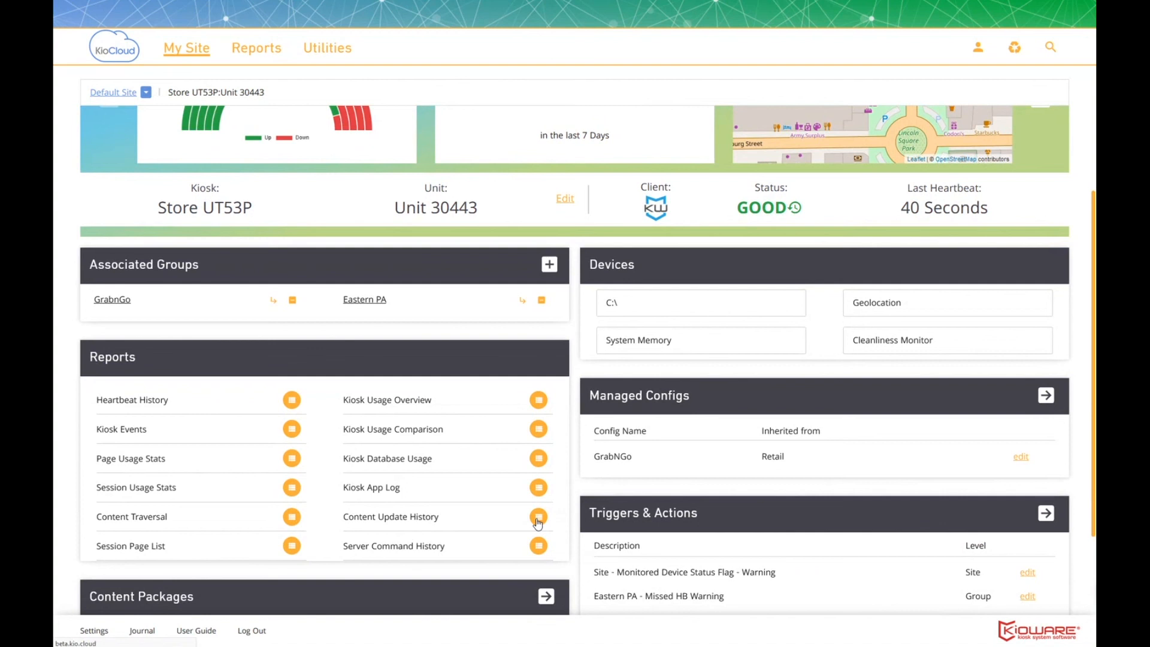
pyautogui.click(539, 517)
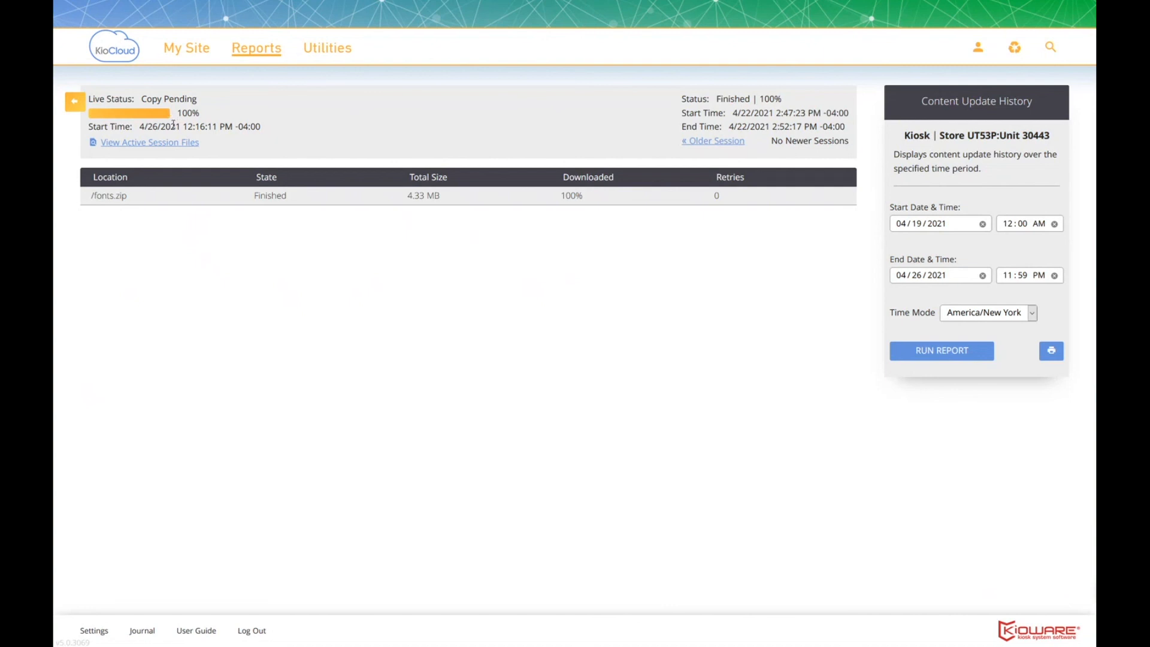
pyautogui.click(172, 144)
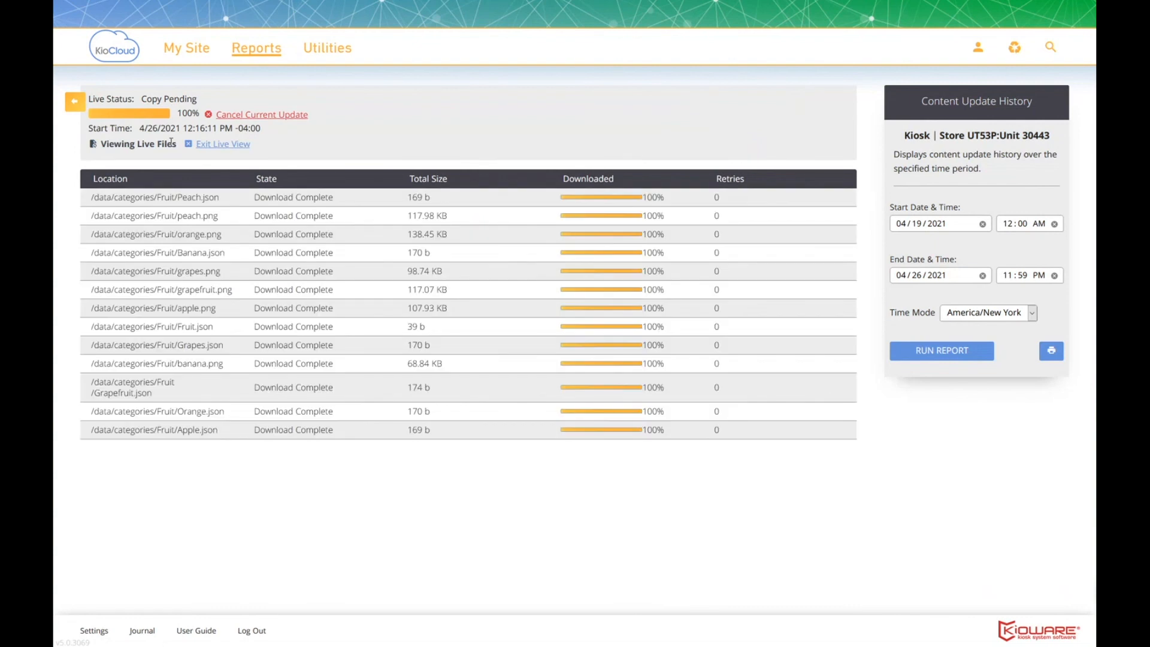